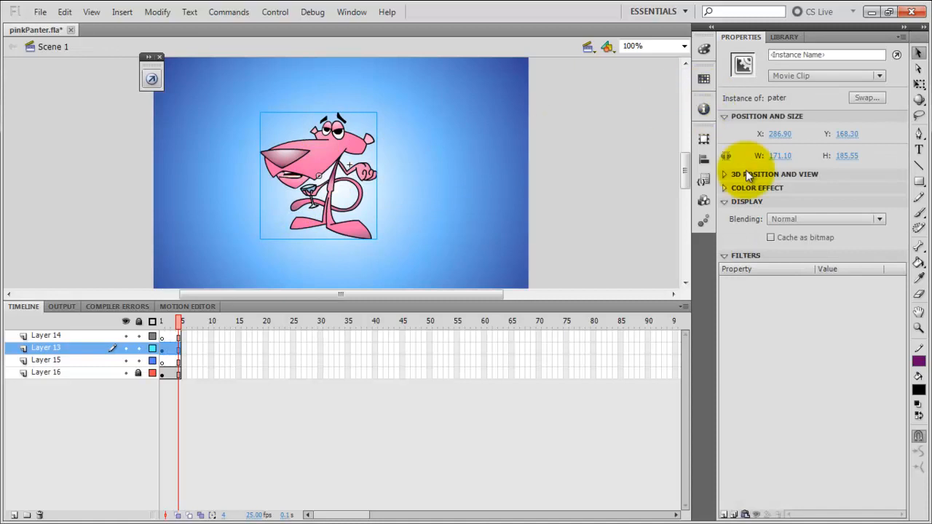
Examine the panther's head artwork up close, then restore the stage view to 100%
left_click(918, 329)
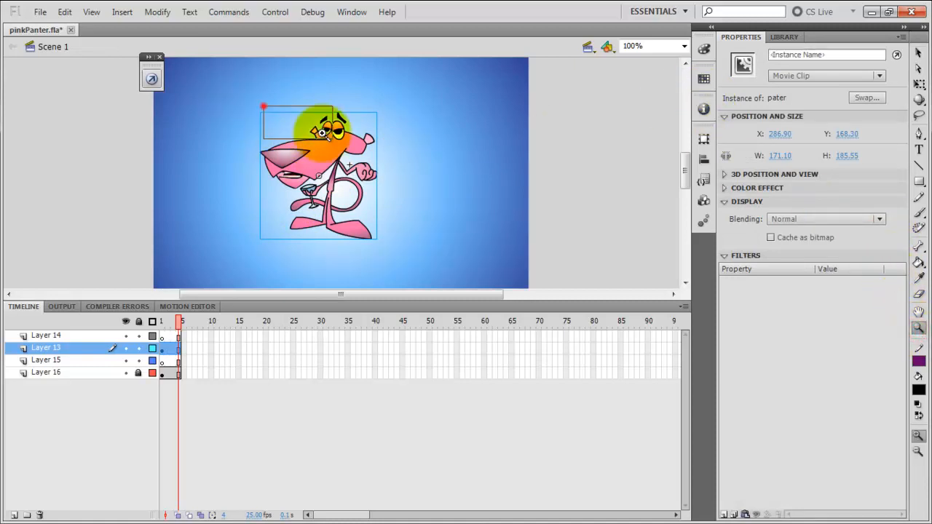
left_click_drag(264, 106, 450, 193)
left_click(350, 162)
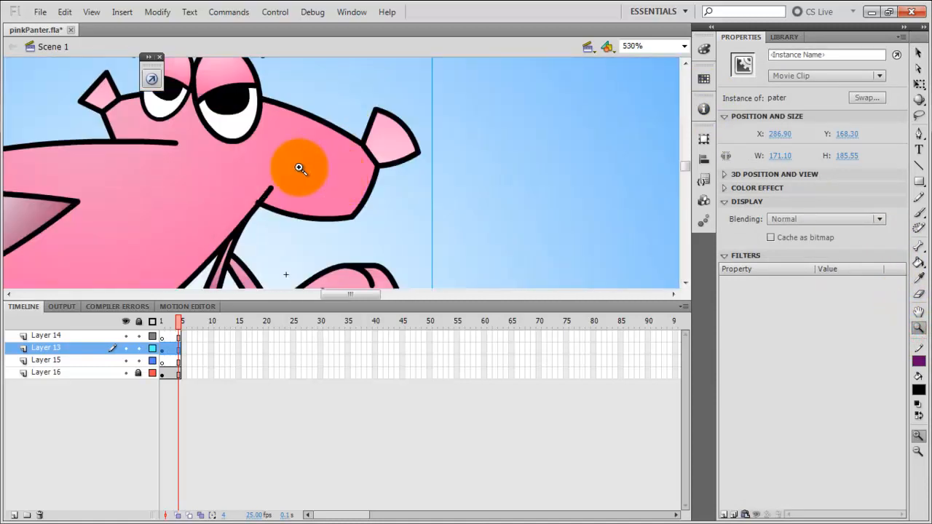
left_click(299, 167)
scroll(271, 179, "up", 2)
scroll(272, 182, "up", 3)
scroll(313, 189, "down", 2)
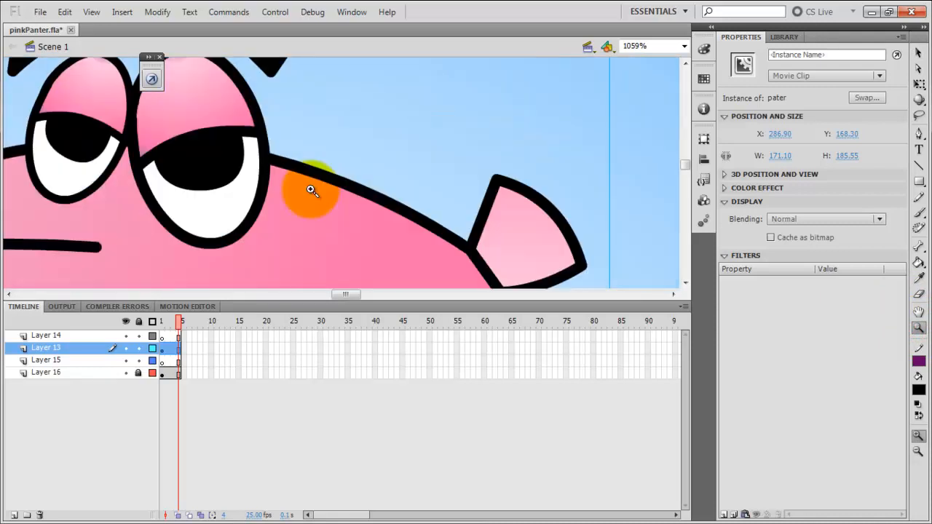
left_click(683, 46)
left_click(656, 103)
left_click(918, 53)
left_click(497, 163)
left_click_drag(685, 154, 685, 165)
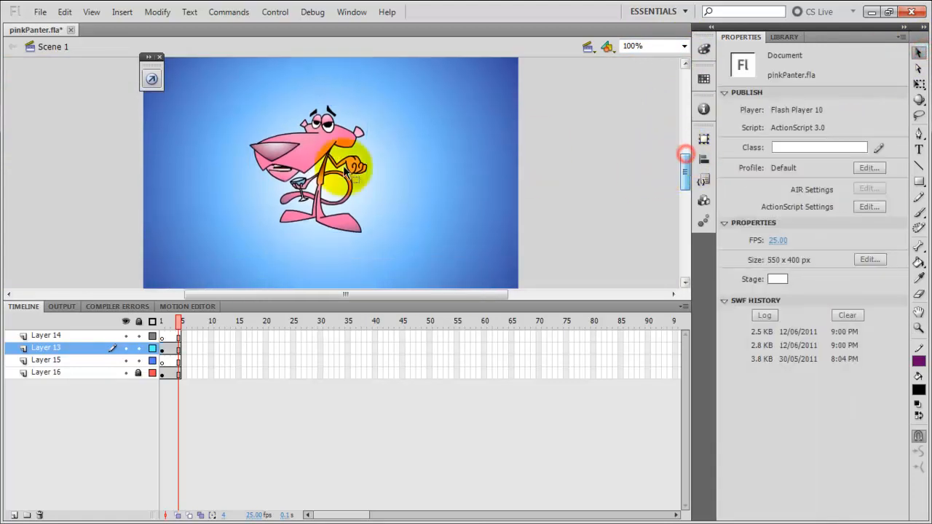
Open the panther movie clip for editing in place and look over its right arm, face and eyebrow parts
left_click(320, 164)
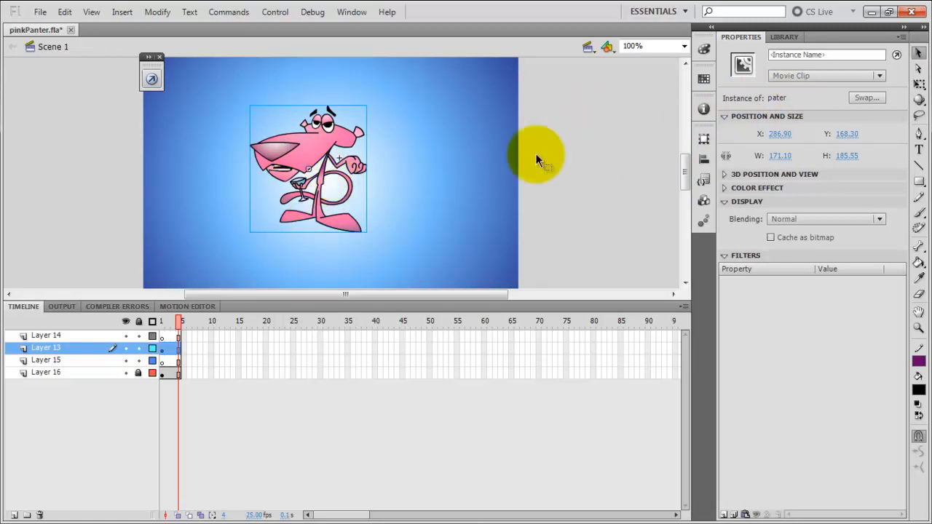
double_click(309, 153)
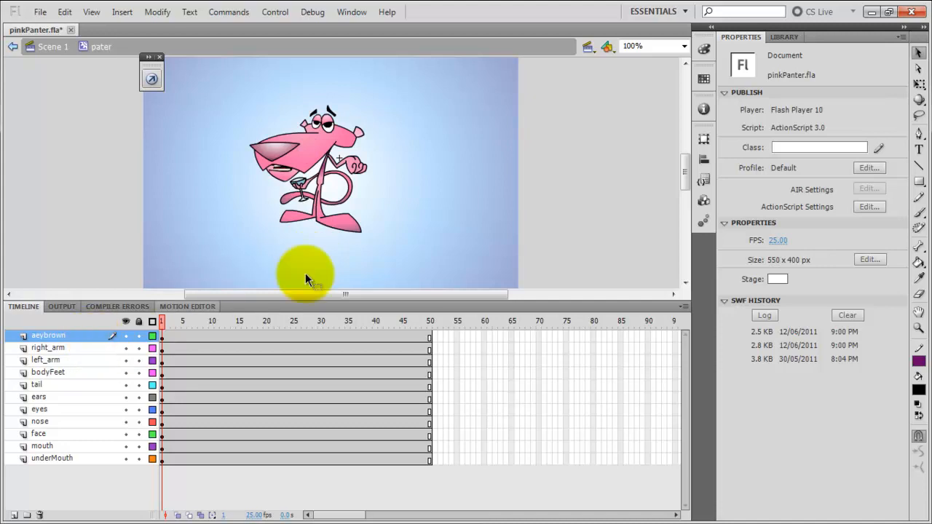
left_click(358, 164)
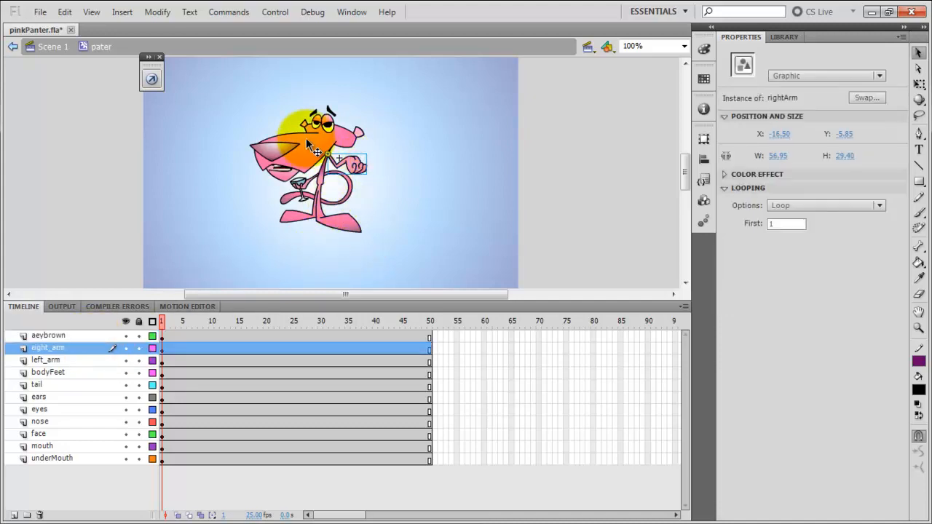
left_click(305, 149)
left_click(189, 173)
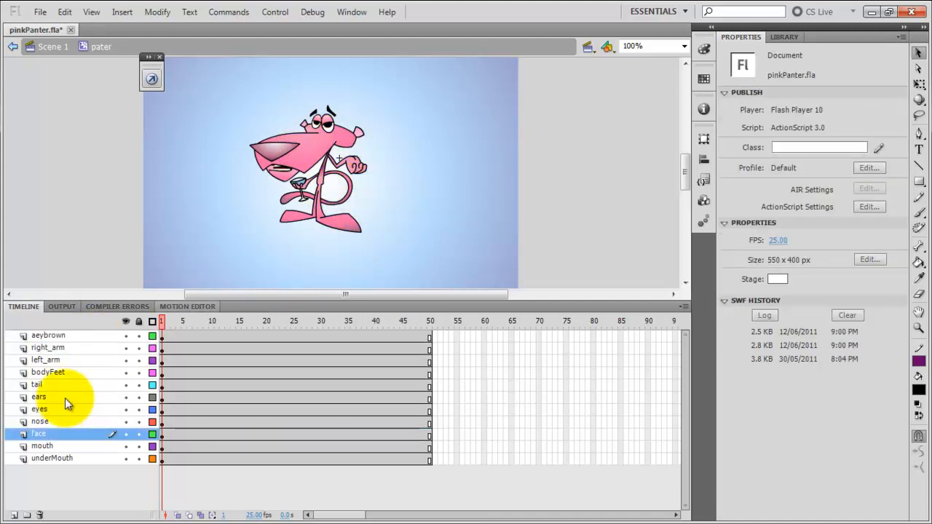
left_click(68, 335)
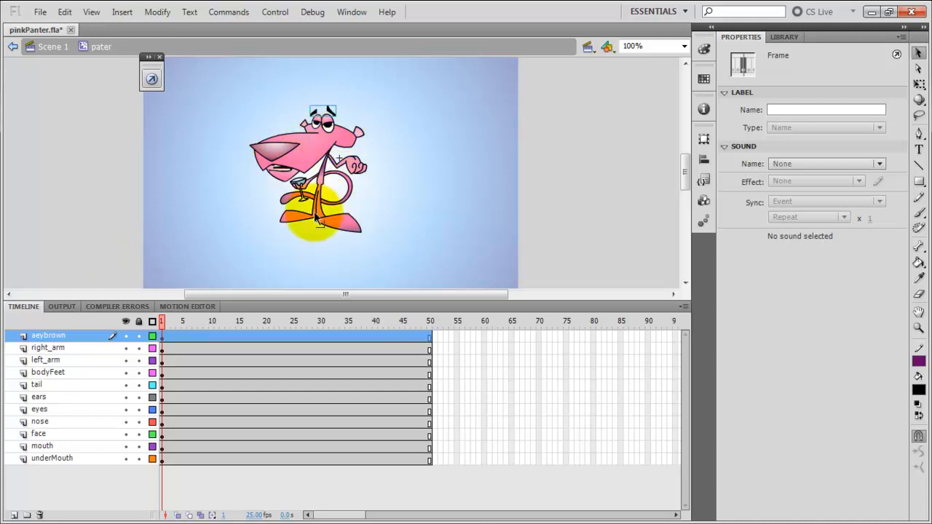
left_click(391, 168)
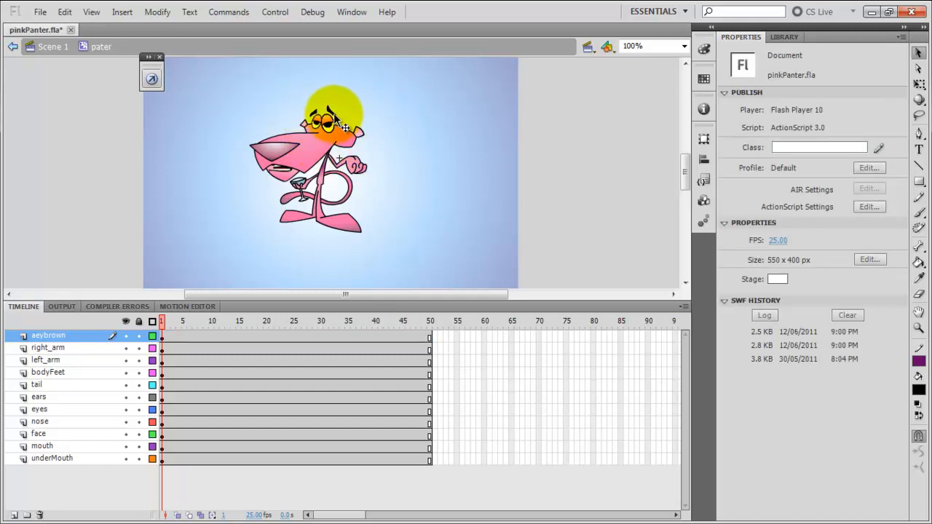
Convert the eyebrow group into a Graphic symbol named eyebrown
left_click(333, 117)
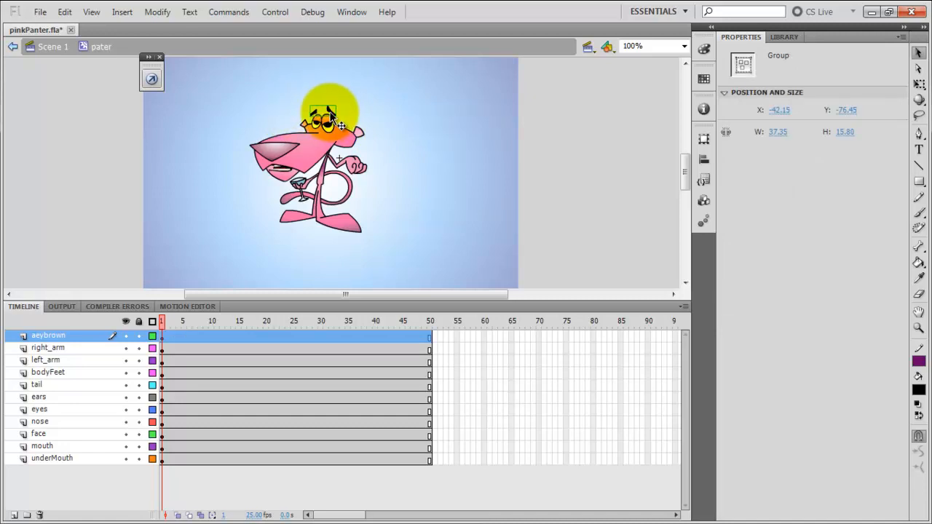
right_click(329, 112)
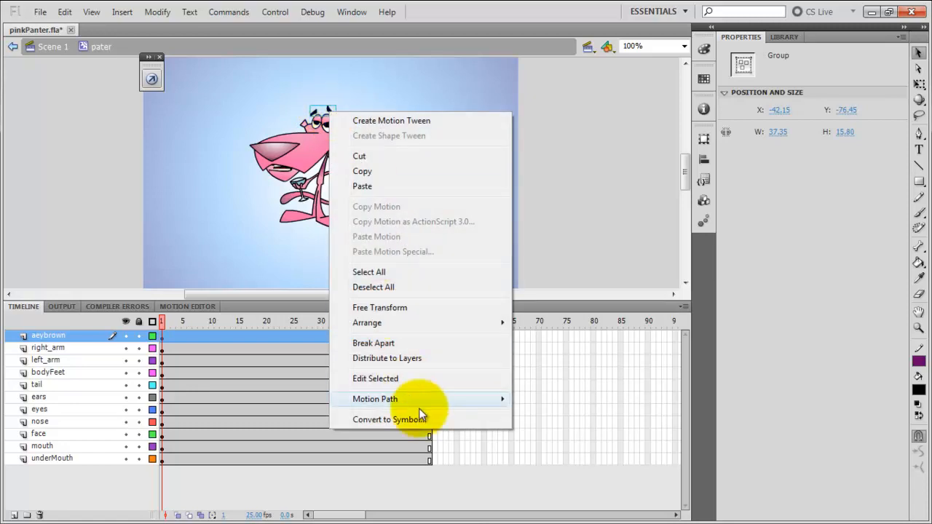
left_click(390, 419)
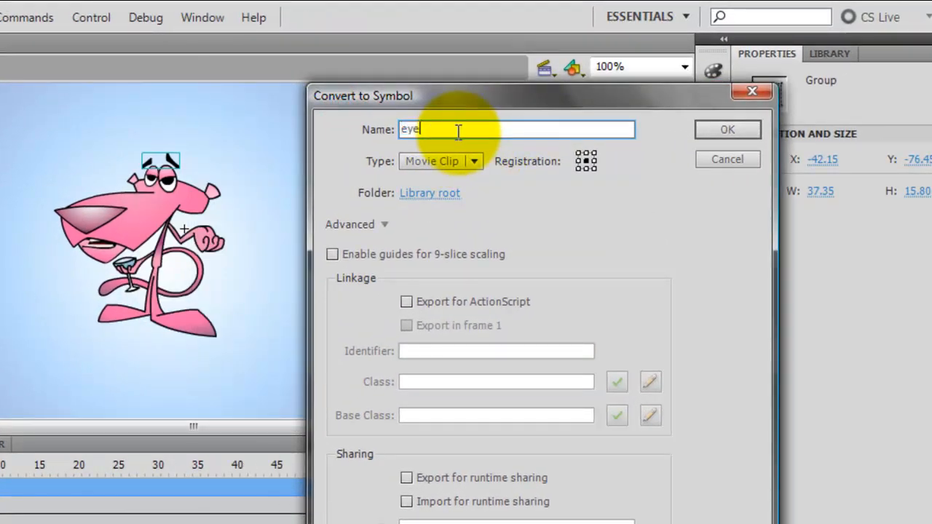
left_click(458, 160)
left_click(466, 225)
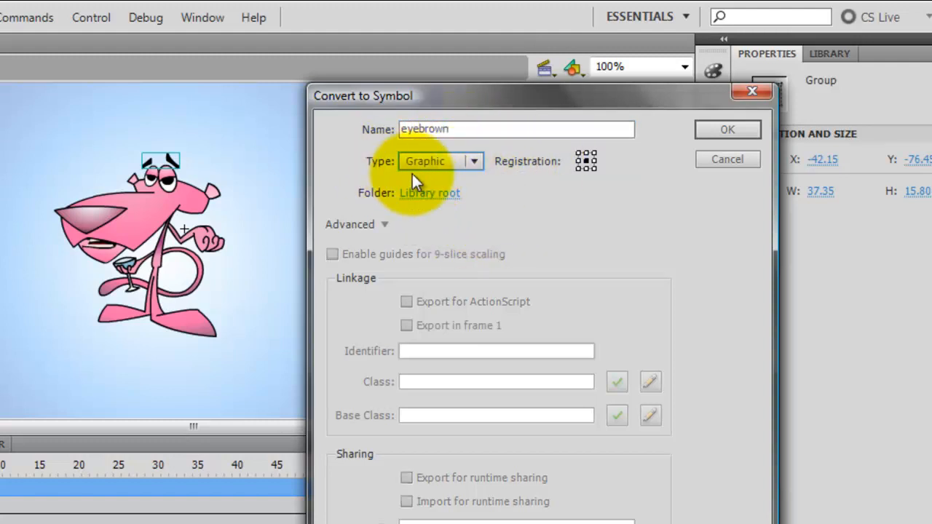
left_click(721, 128)
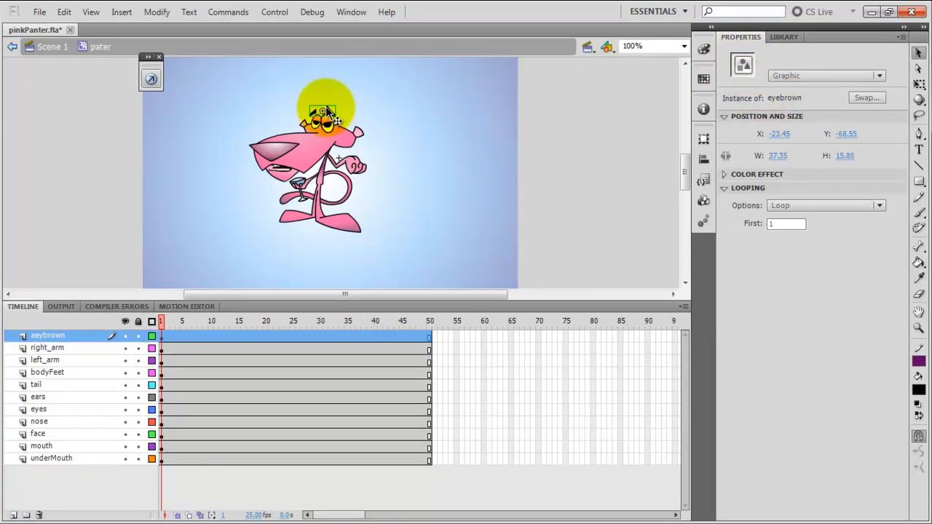
Open the eyebrow symbol inside the panther clip for editing in place and move the small floating panel off the stage artwork
key("ctrl+e")
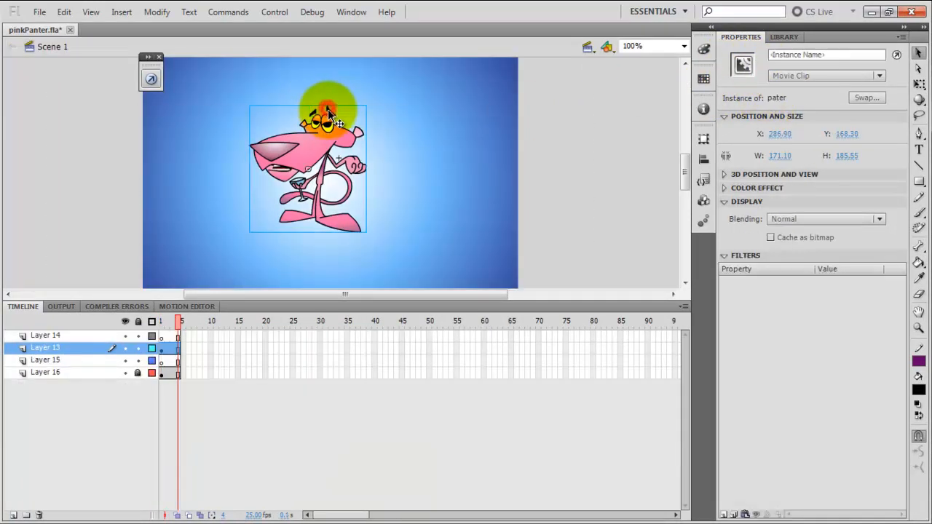
double_click(328, 113)
double_click(329, 114)
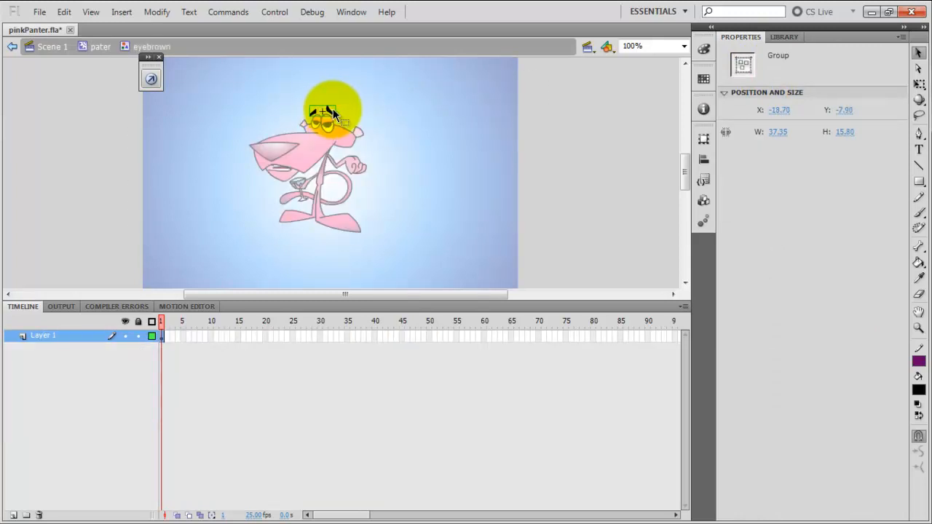
left_click_drag(148, 67, 86, 101)
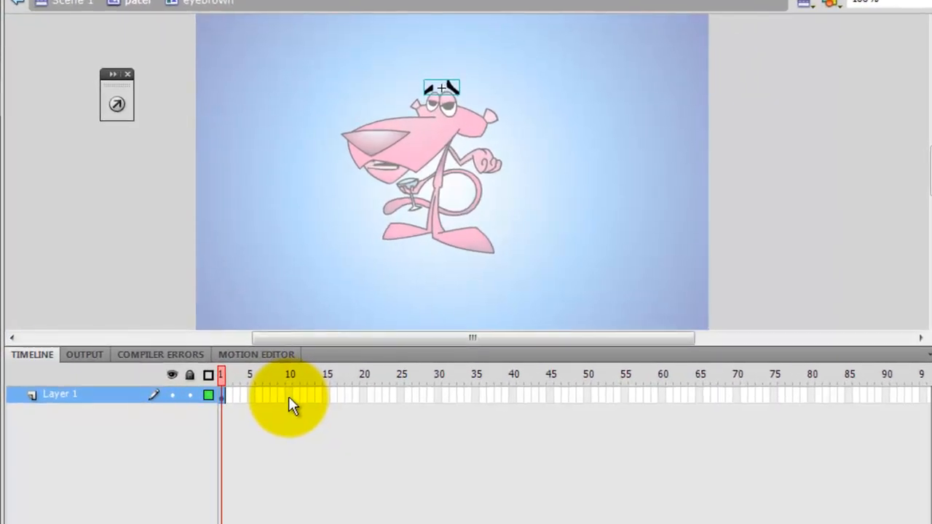
Insert keyframes at frames 10 and 20 on the eyebrow symbol's Layer 1
right_click(289, 396)
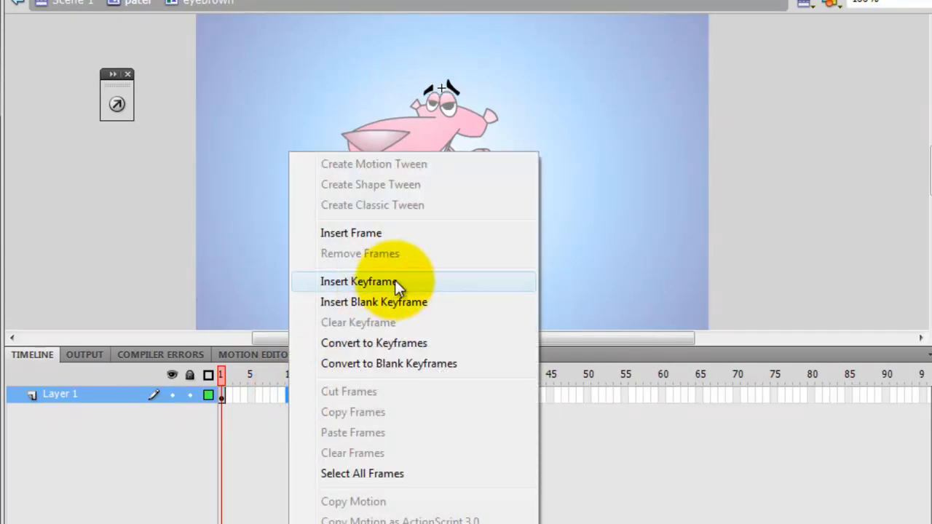
left_click(393, 280)
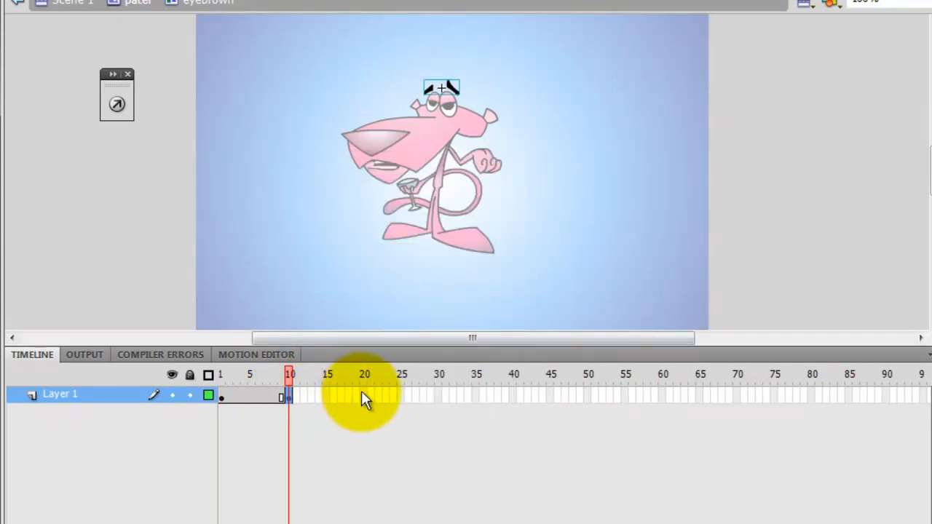
right_click(360, 394)
left_click(484, 281)
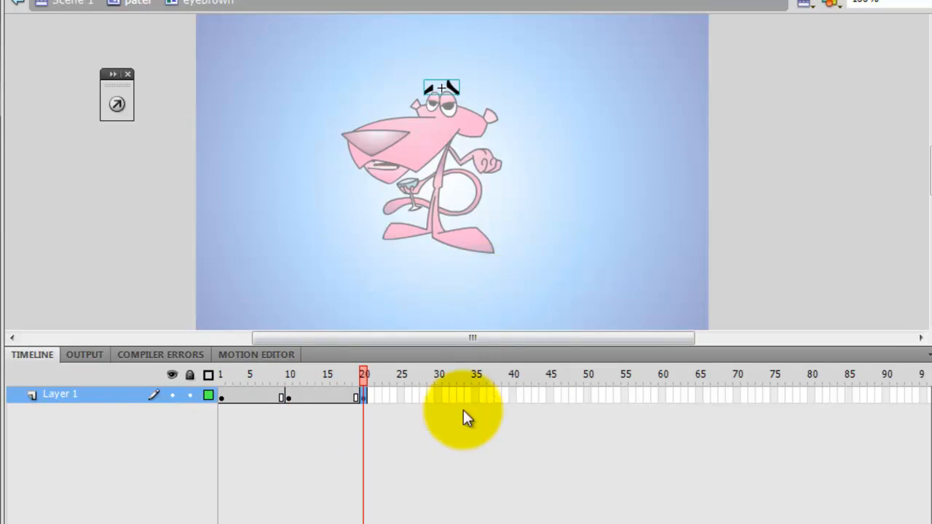
Nudge the eyebrows slightly downward on the frame 10 keyframe and play back the motion
left_click(289, 397)
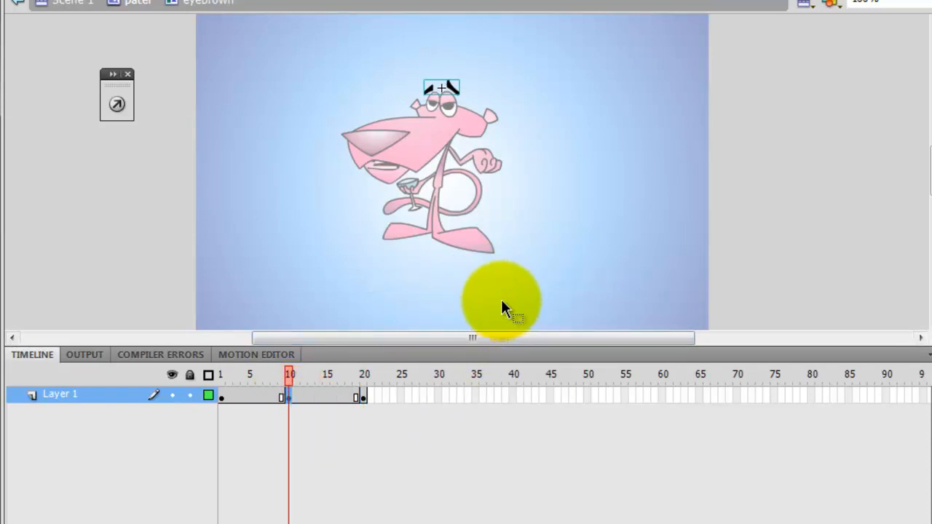
key("Down")
key("Down")
key("Down")
key("Down")
key("Down")
key("Down")
key("Down")
key("Down")
left_click_drag(300, 386, 367, 384)
key("Return")
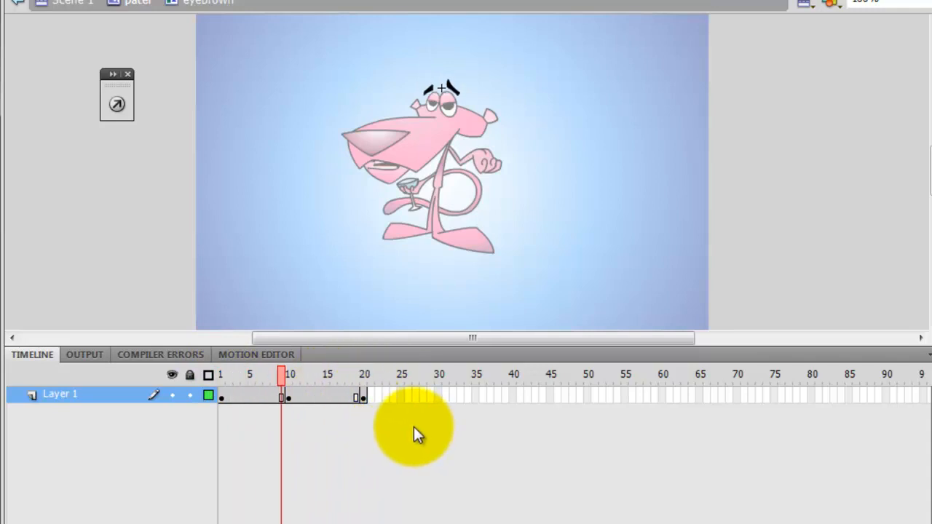
Extend the eyebrow symbol's last pose to frame 35 and play the animation from frame 20
left_click(365, 397)
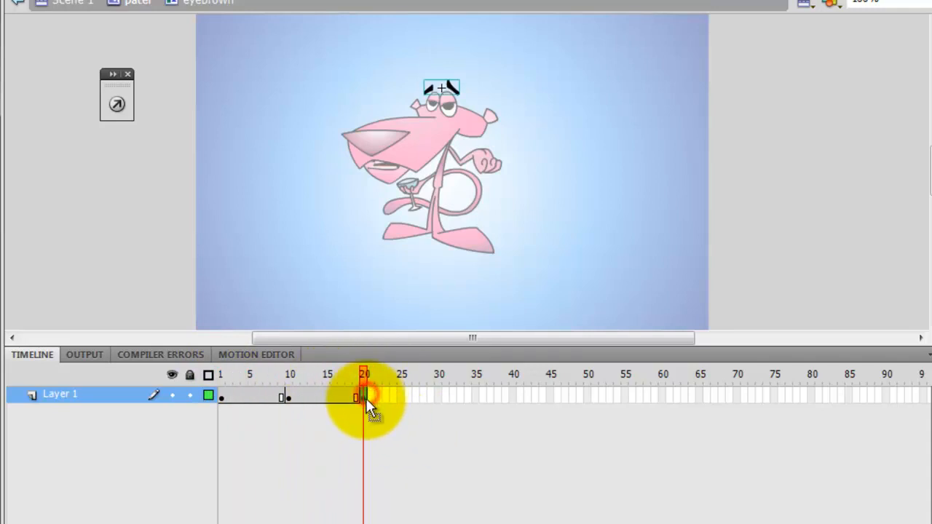
right_click(474, 393)
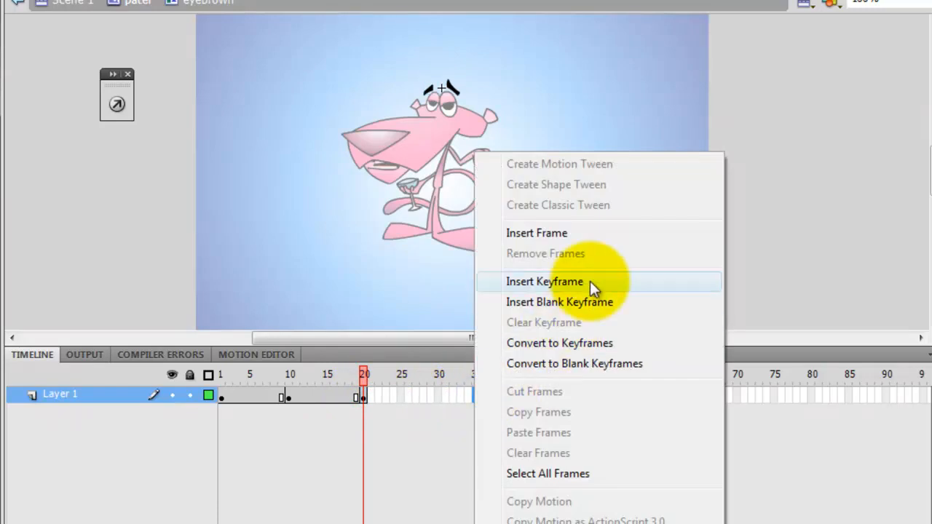
left_click(590, 236)
left_click_drag(474, 373, 364, 374)
left_click(366, 395)
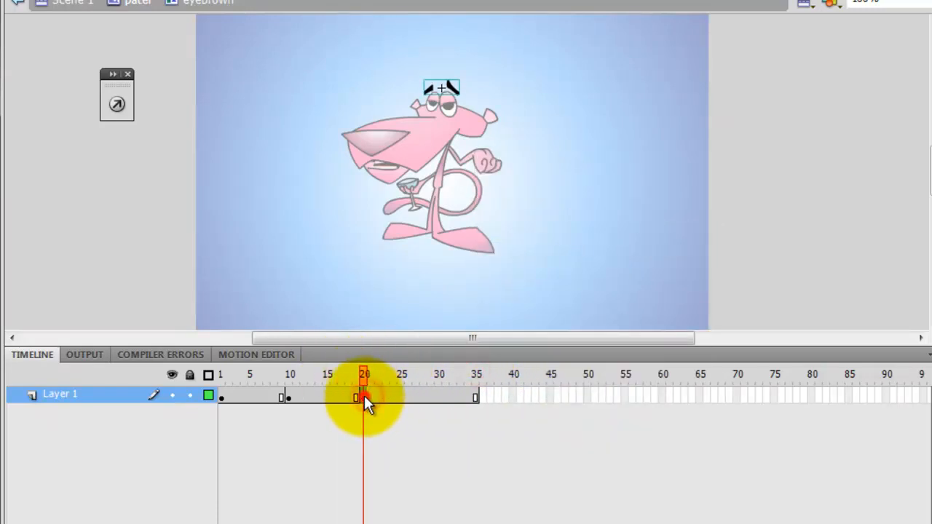
key("Return")
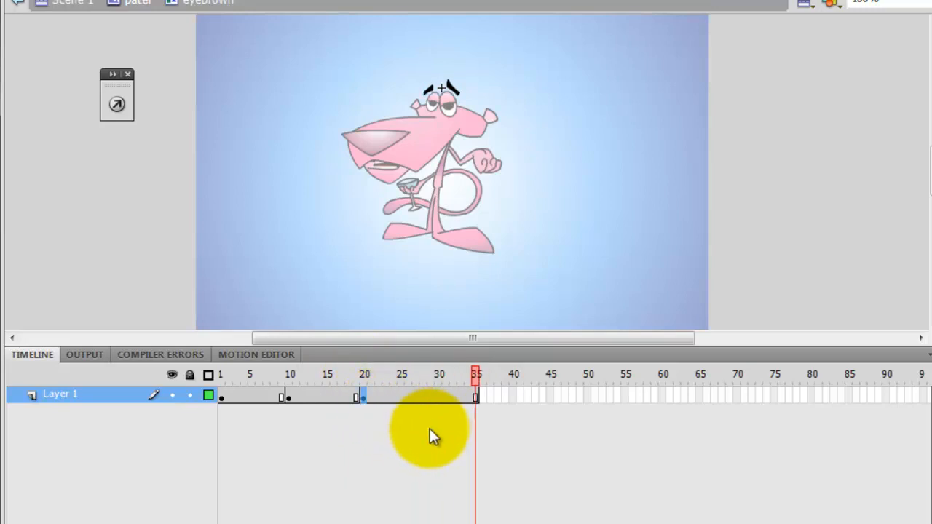
Return to Scene 1, test the movie to check the eyebrow animation, and close the preview
left_click(64, 4)
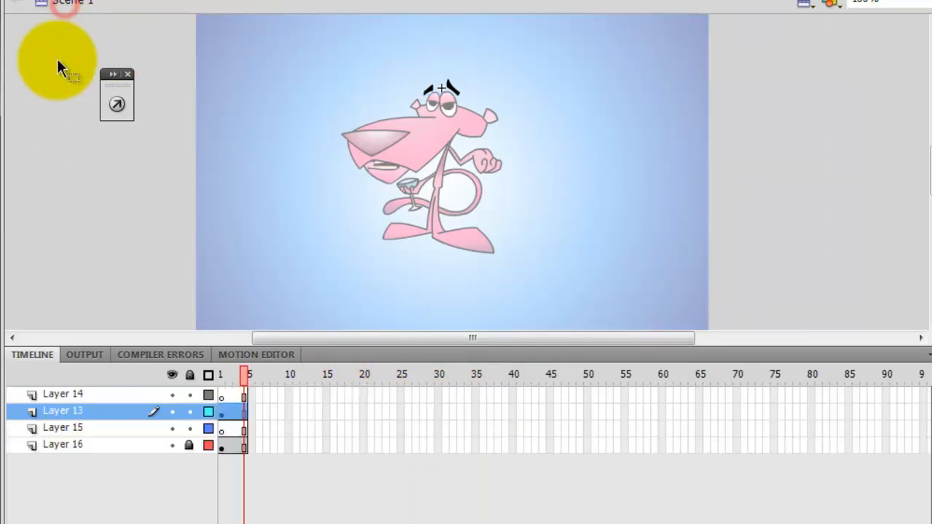
key("ctrl+Return")
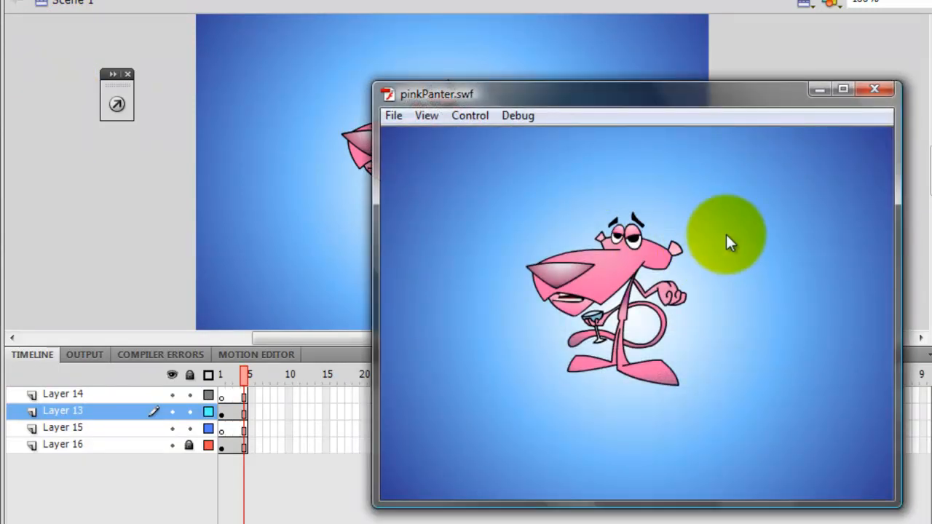
left_click(875, 89)
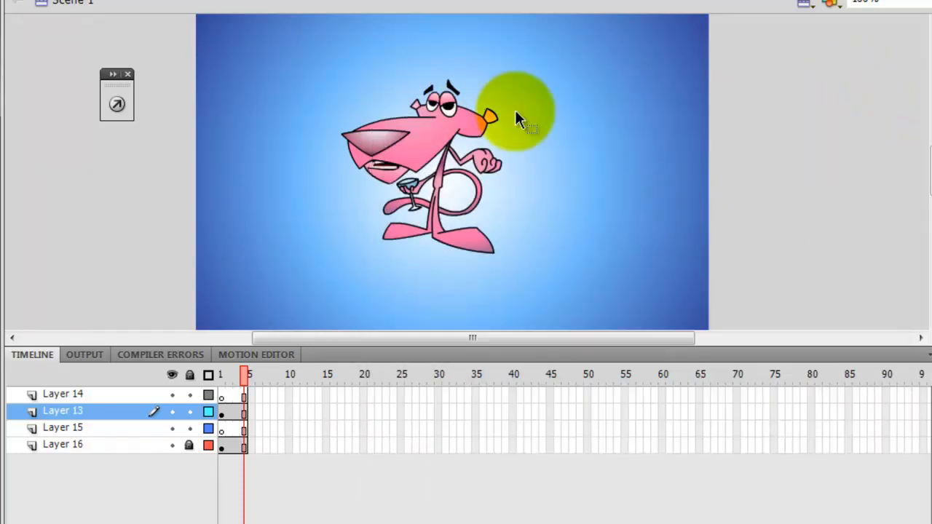
Inside the character's movie clip, convert the right arm to a Graphic symbol named rightArmAnimated
left_click(492, 163)
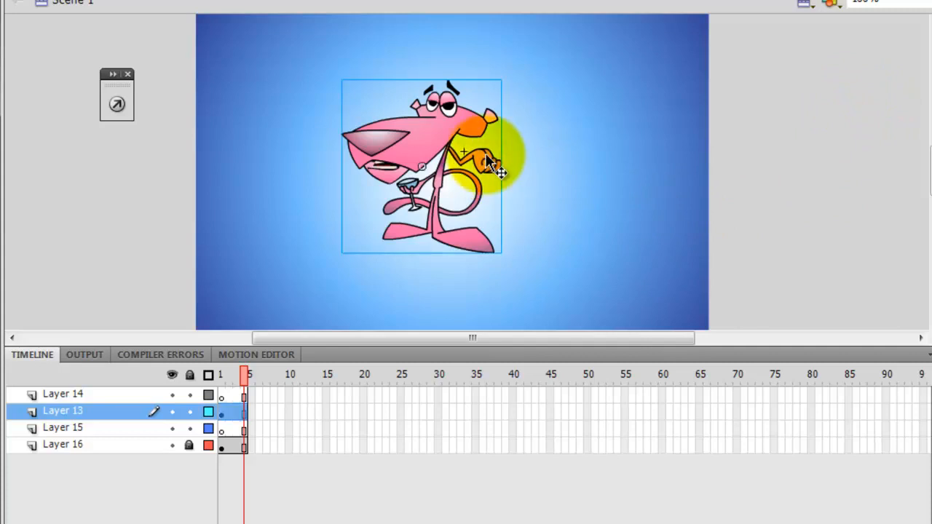
double_click(492, 163)
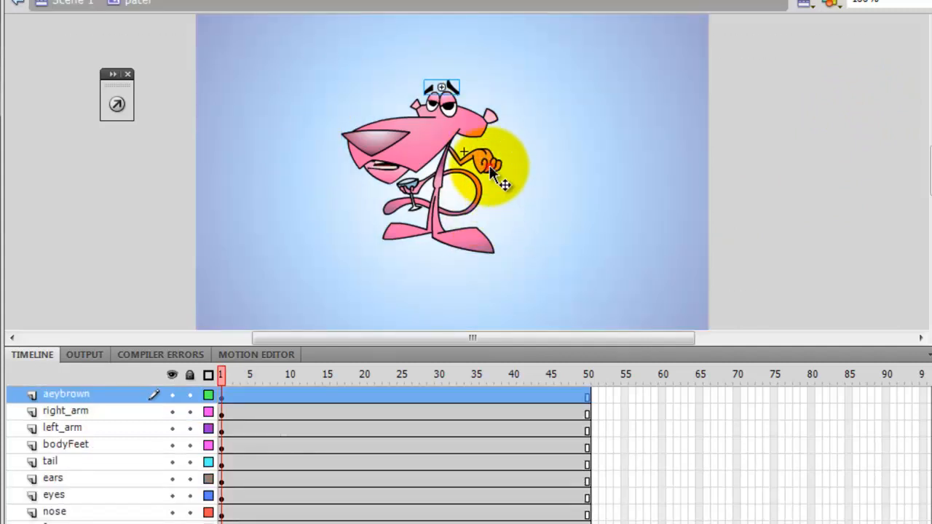
left_click(487, 167)
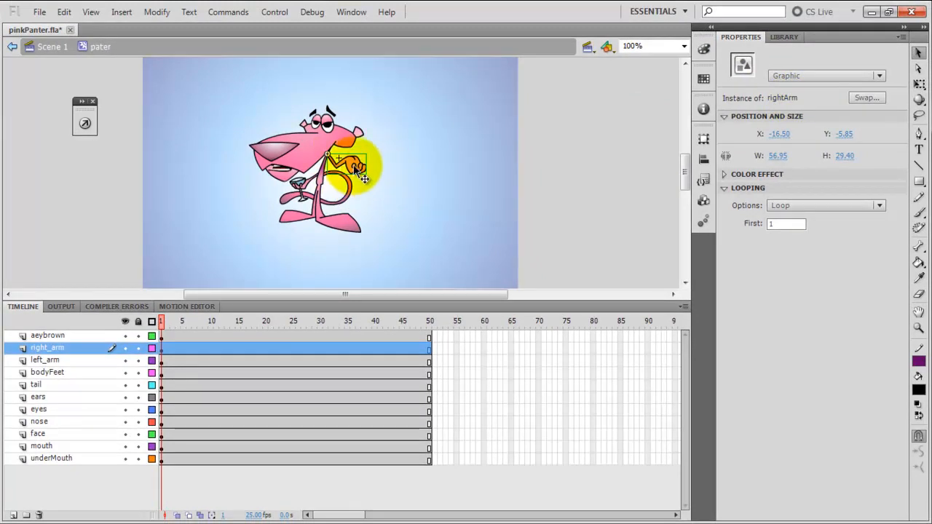
right_click(354, 168)
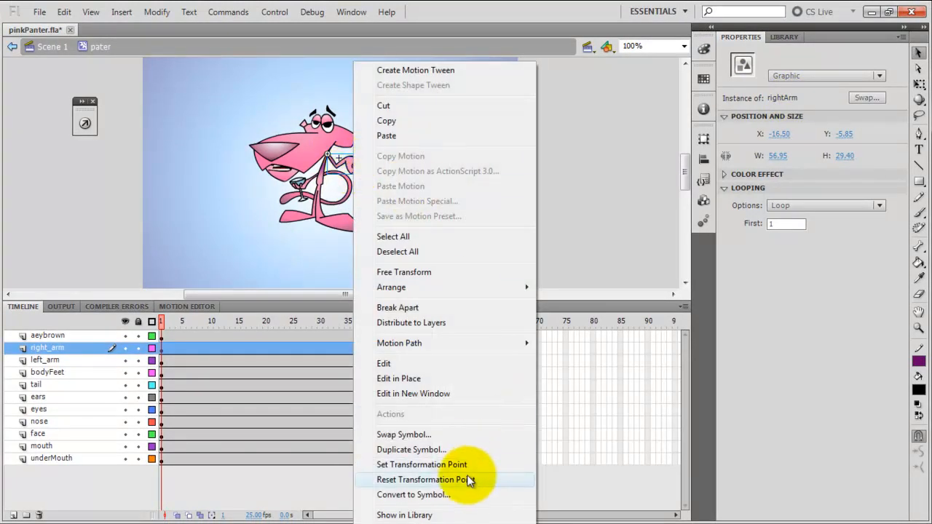
left_click(411, 494)
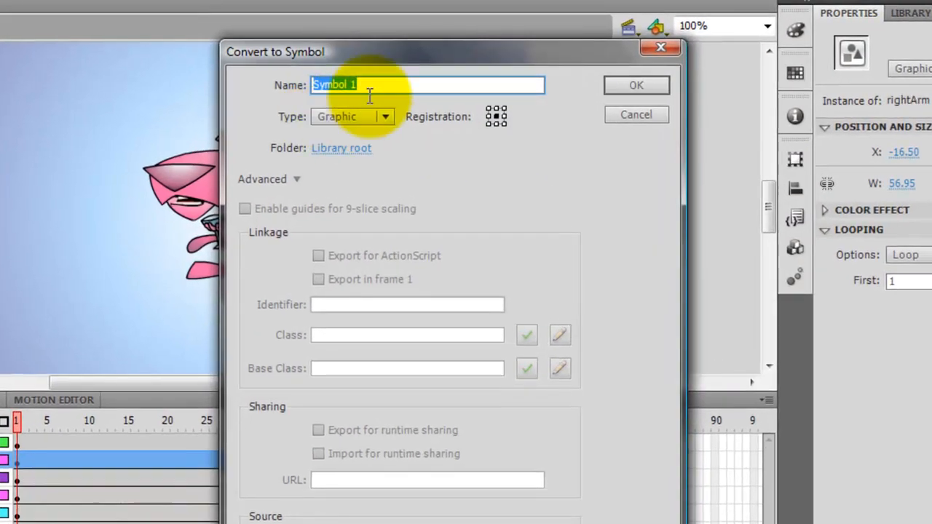
left_click_drag(460, 47, 545, 47)
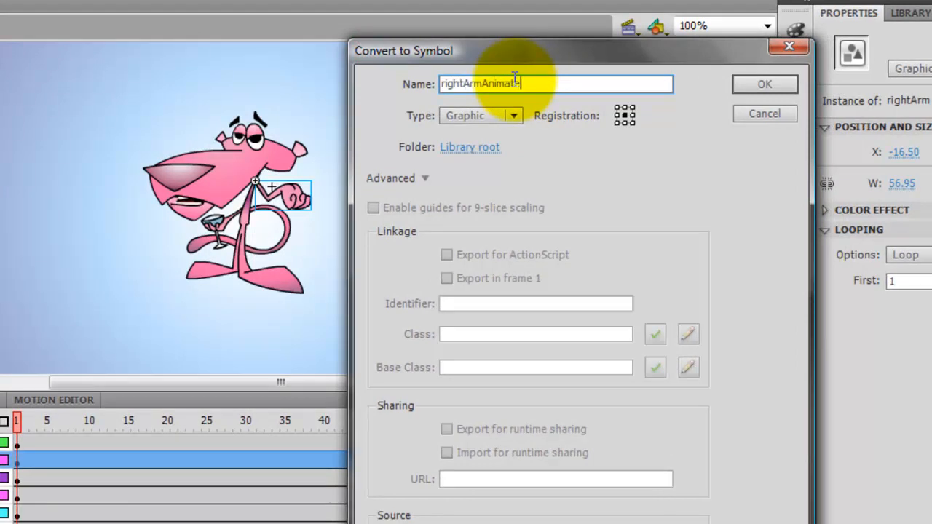
left_click(751, 84)
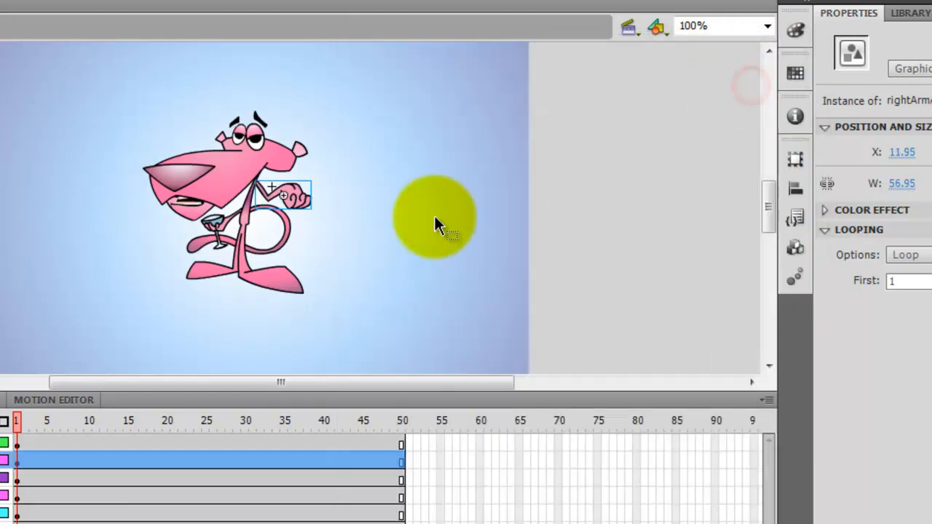
Open the rightArmAnimated symbol for editing and activate the Free Transform tool on the arm
double_click(291, 197)
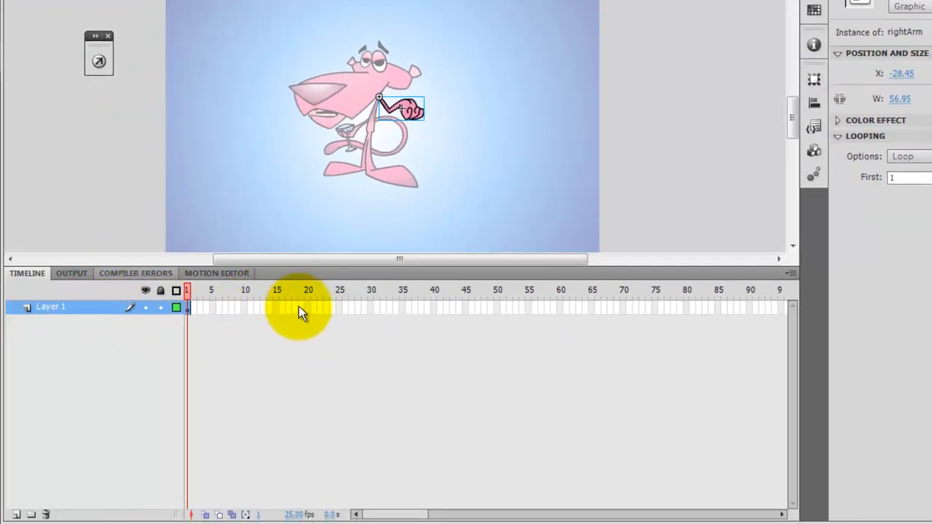
left_click(409, 134)
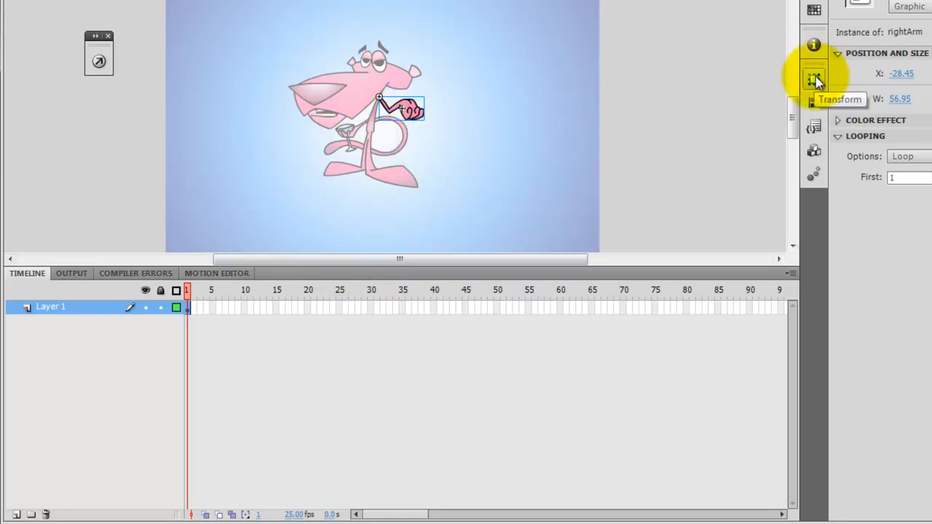
left_click(814, 79)
left_click(814, 78)
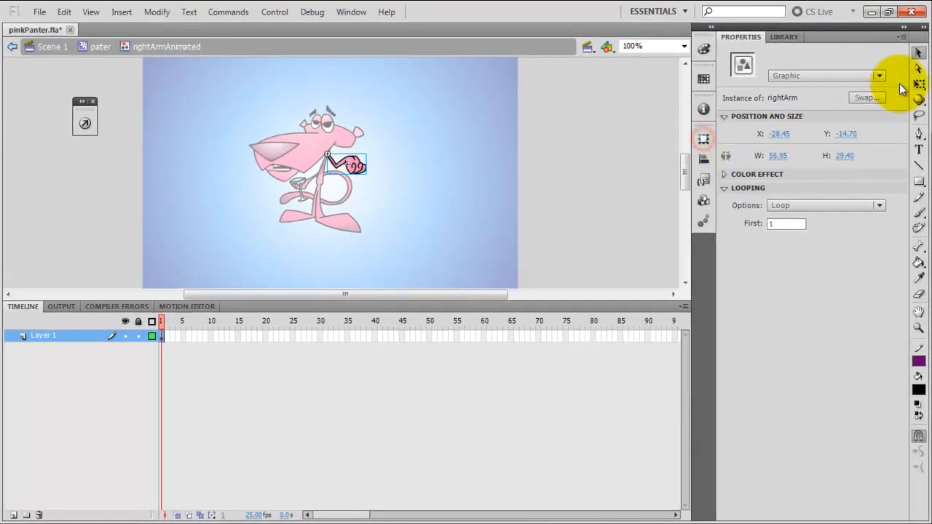
left_click(918, 84)
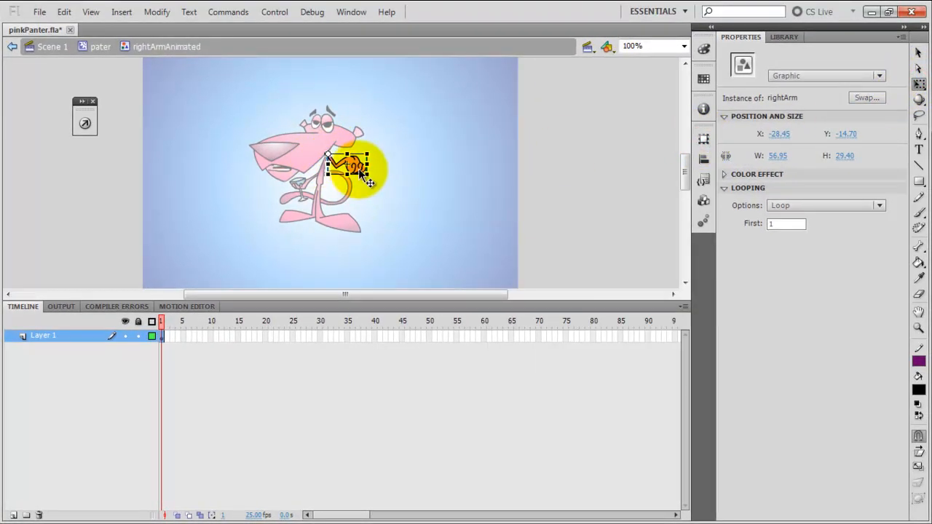
left_click(919, 86)
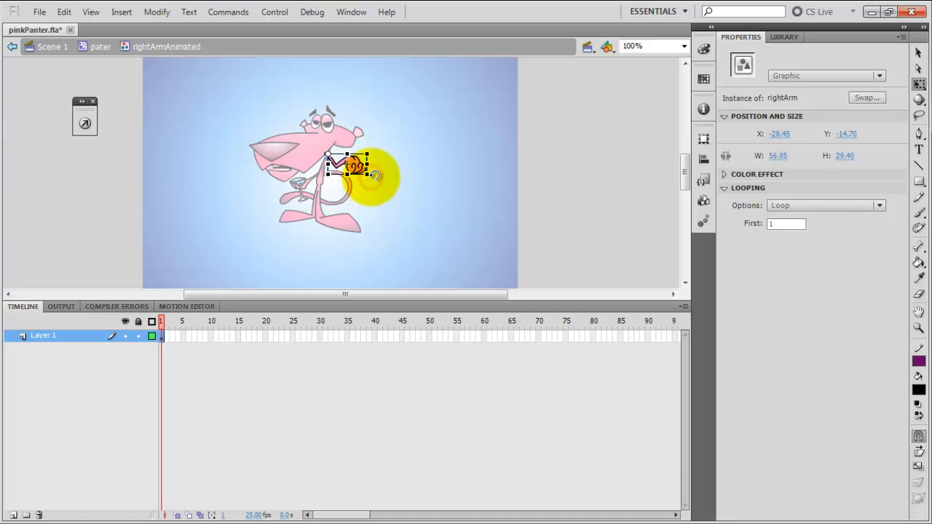
mouse_move(375, 173)
left_mouse_down()
mouse_move(373, 156)
mouse_move(374, 183)
mouse_move(360, 195)
mouse_move(357, 175)
mouse_move(366, 170)
left_mouse_up()
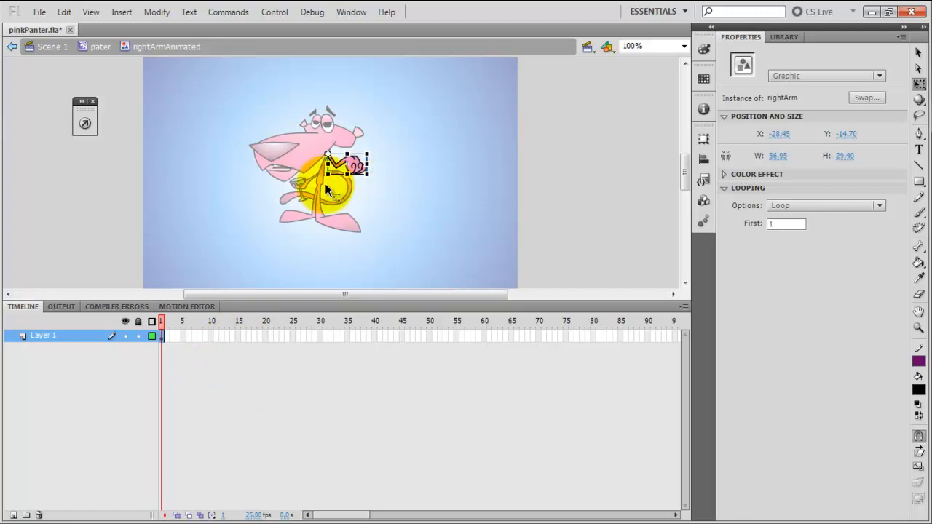
Insert keyframes at frames 10 and 20 on the right arm symbol's Layer 1
right_click(212, 337)
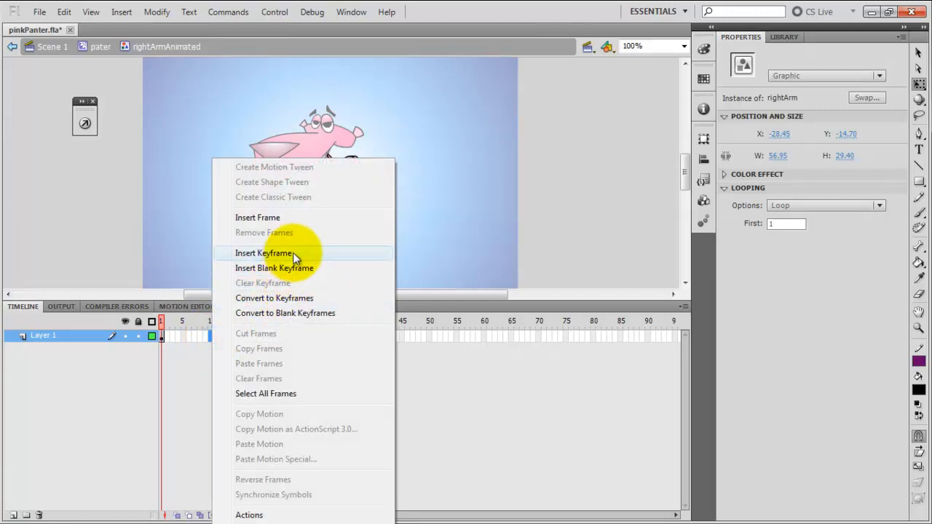
left_click(270, 252)
right_click(265, 337)
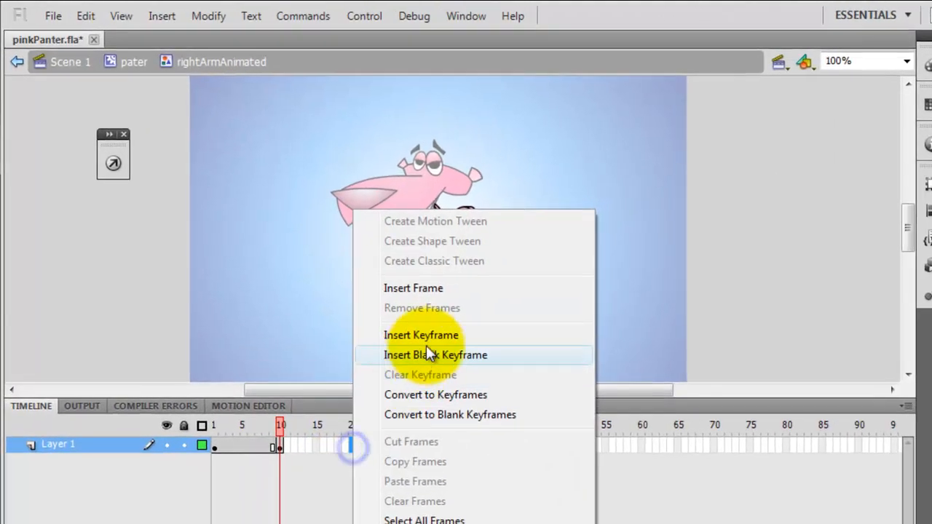
left_click(329, 255)
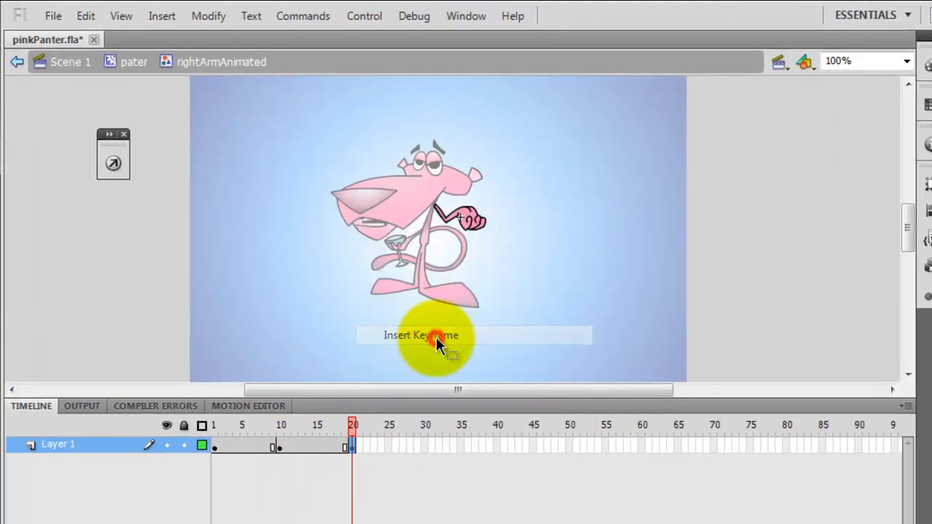
Rotate the arm slightly upward about the shoulder at frame 10 and slightly downward at frame 20
left_click(280, 447)
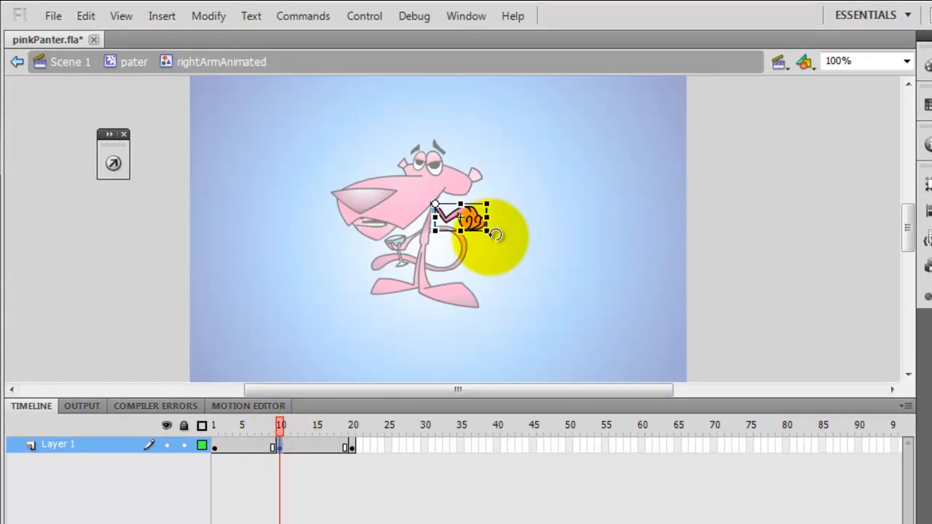
left_click_drag(495, 236, 500, 222)
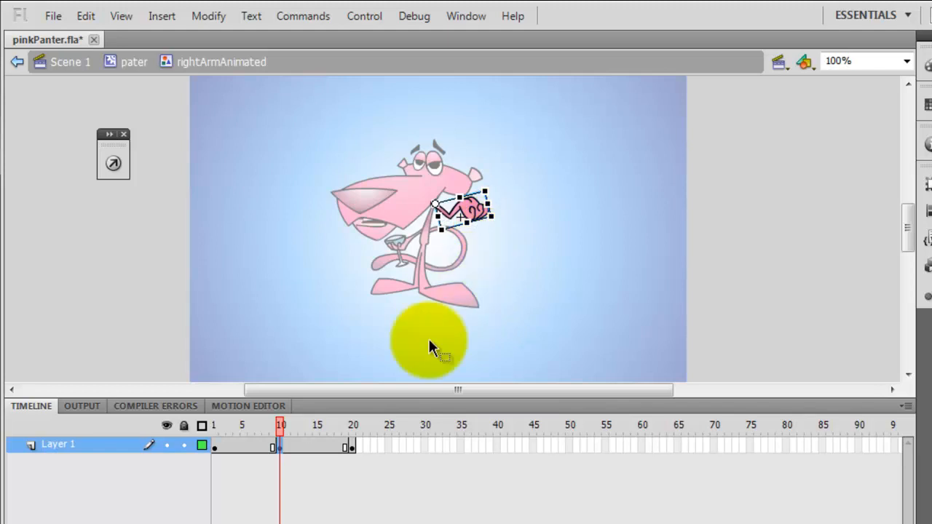
left_click(350, 445)
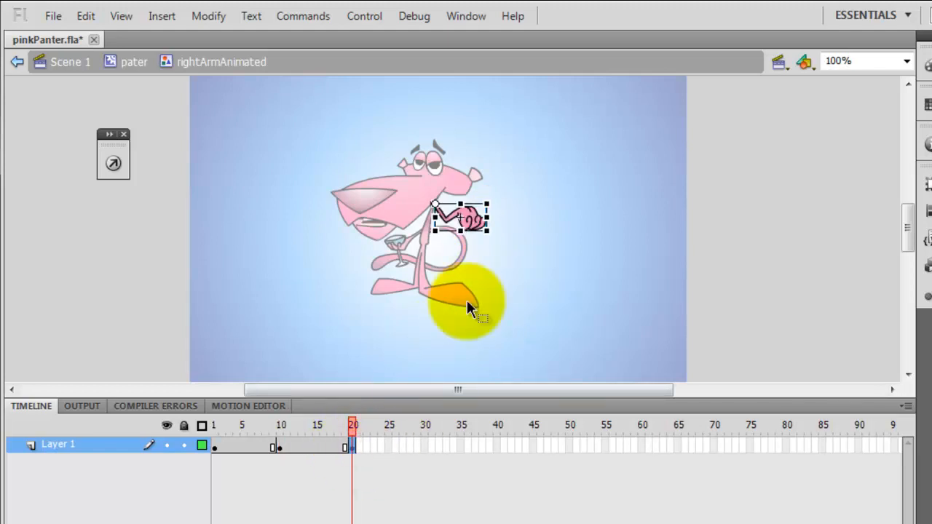
left_click_drag(495, 233, 484, 245)
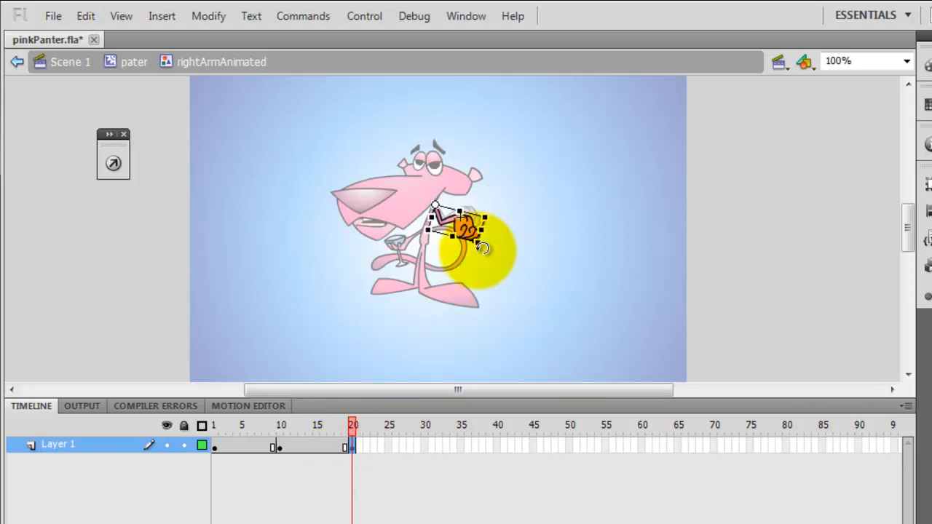
Insert a keyframe at frame 30 and give the arm the same pose there as at frame 1
right_click(423, 443)
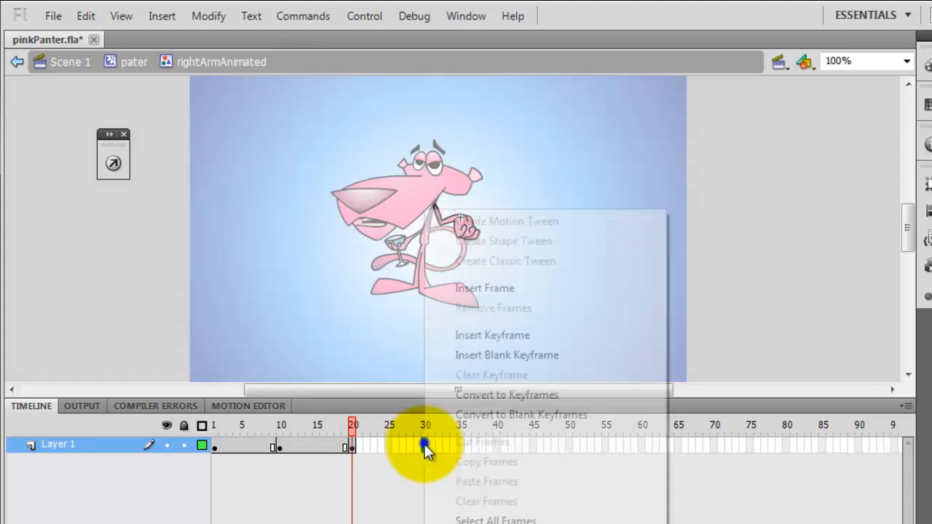
left_click(533, 335)
left_click_drag(505, 255, 497, 206)
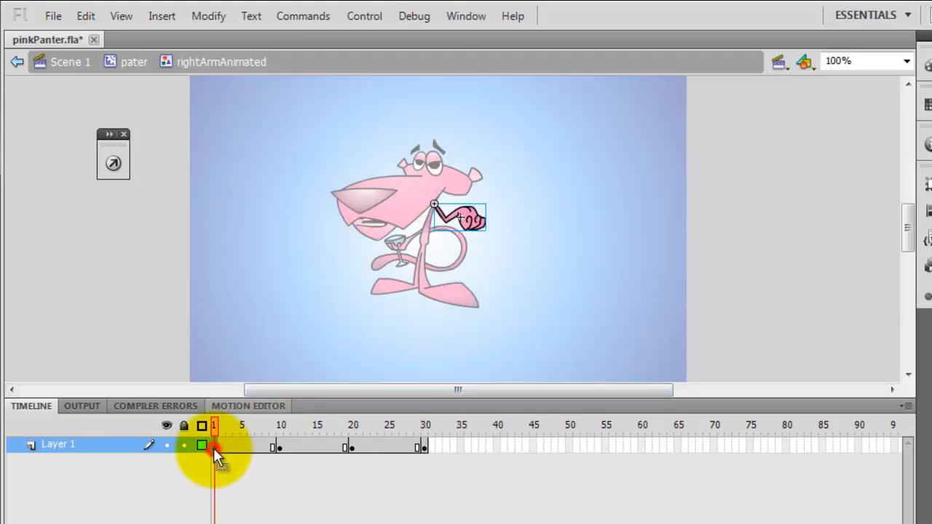
left_click(423, 446)
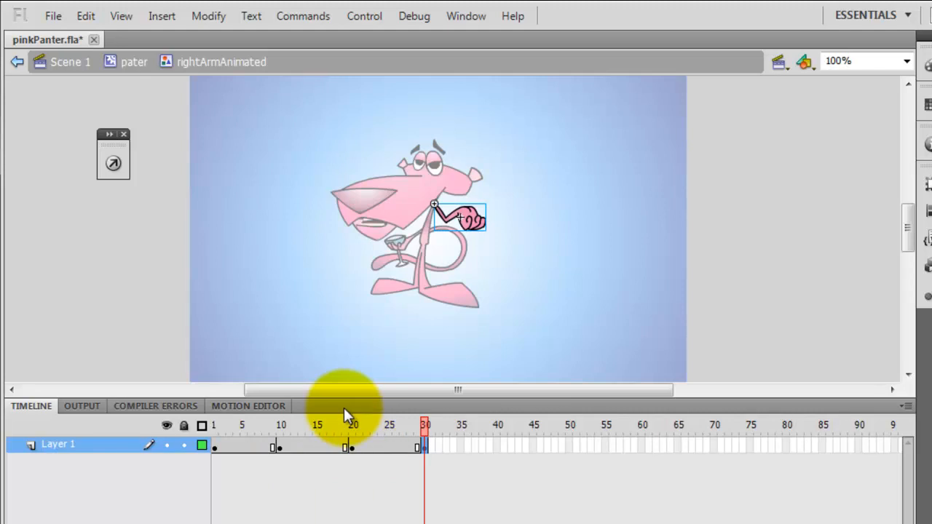
Create a classic tween between the keyframes at frames 1 and 10 of the arm animation
left_click(247, 447)
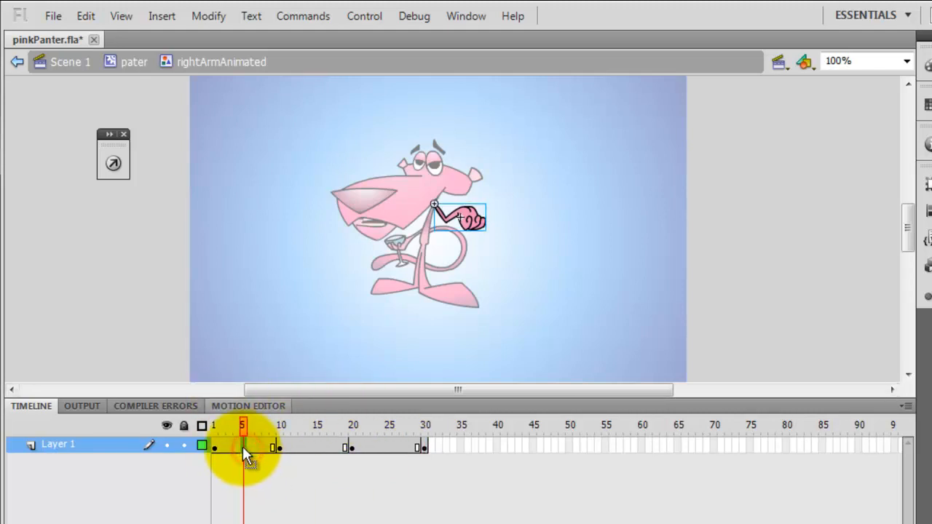
right_click(243, 447)
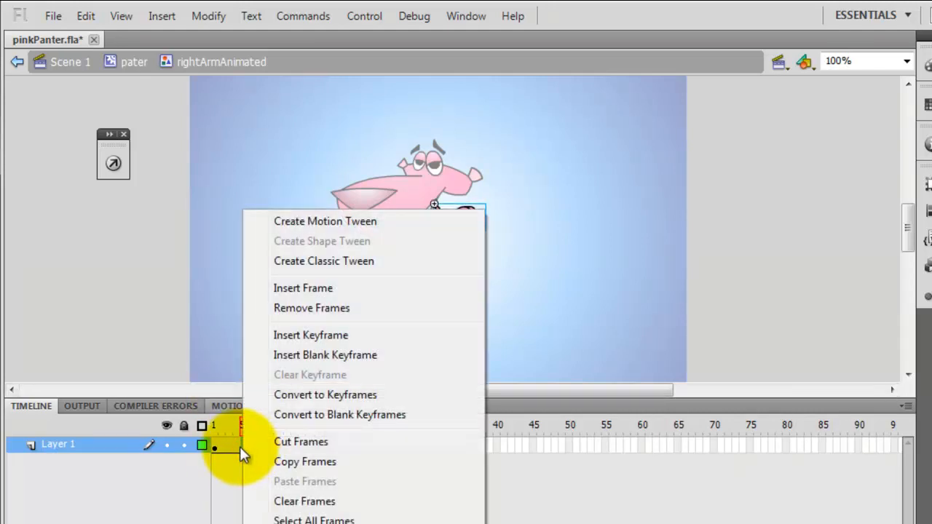
right_click(232, 446)
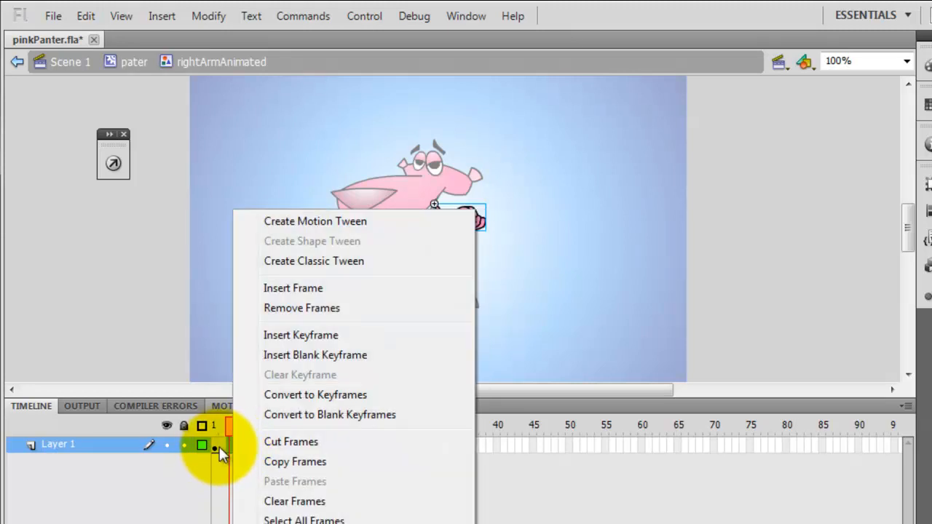
left_click(220, 445)
right_click(248, 441)
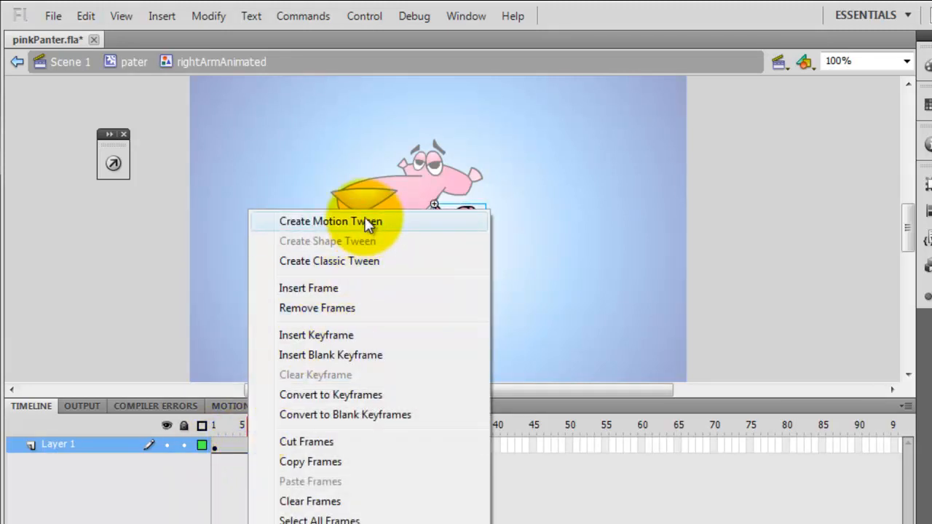
left_click(400, 262)
Scrub the first tween, examine its tweening settings at frame 5, and play the arm animation from frame 1
left_click_drag(248, 422, 215, 425)
left_click(247, 445)
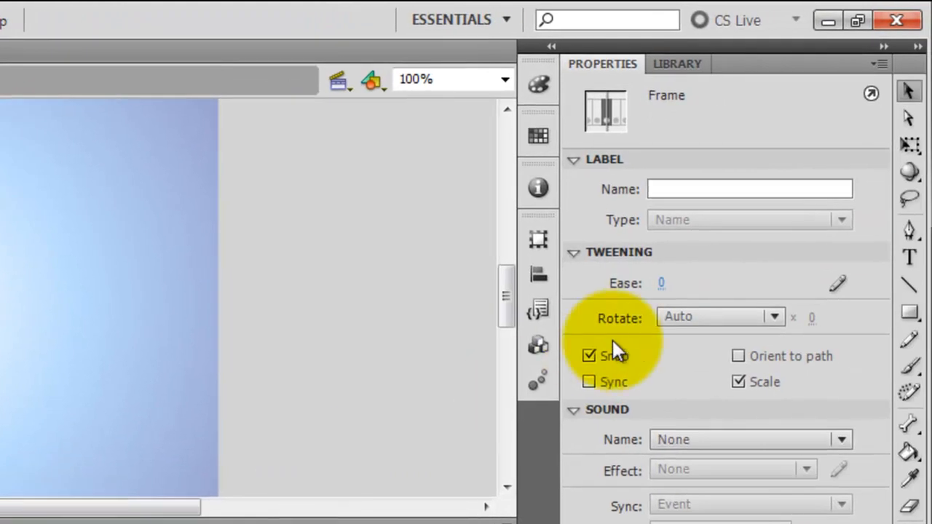
left_click(661, 283)
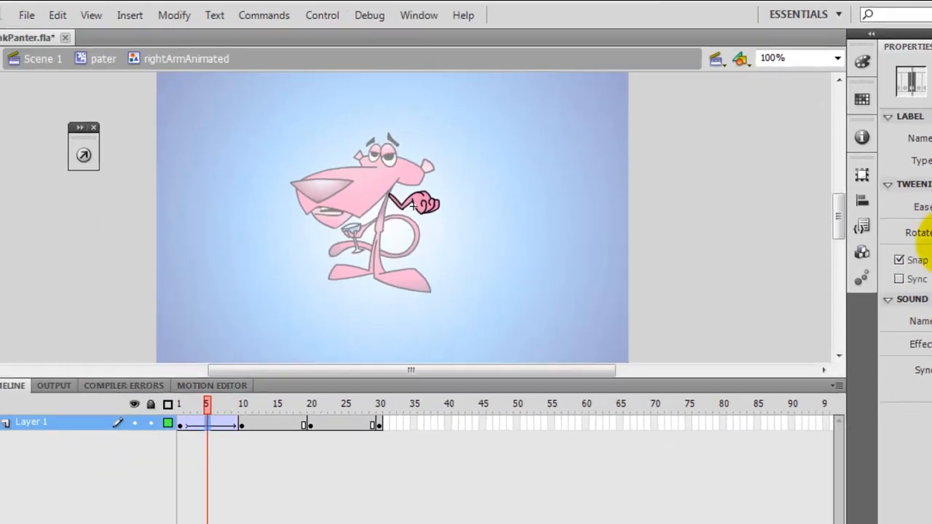
left_click(152, 409)
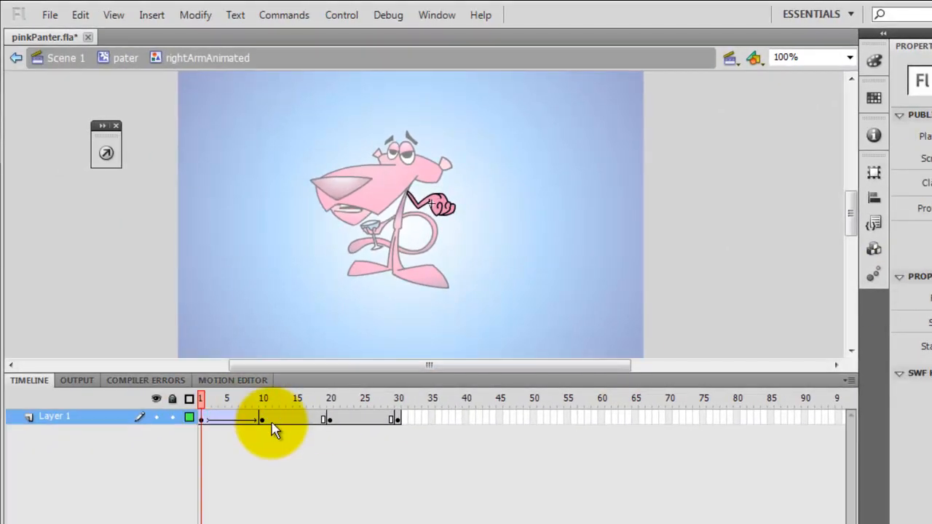
key("Return")
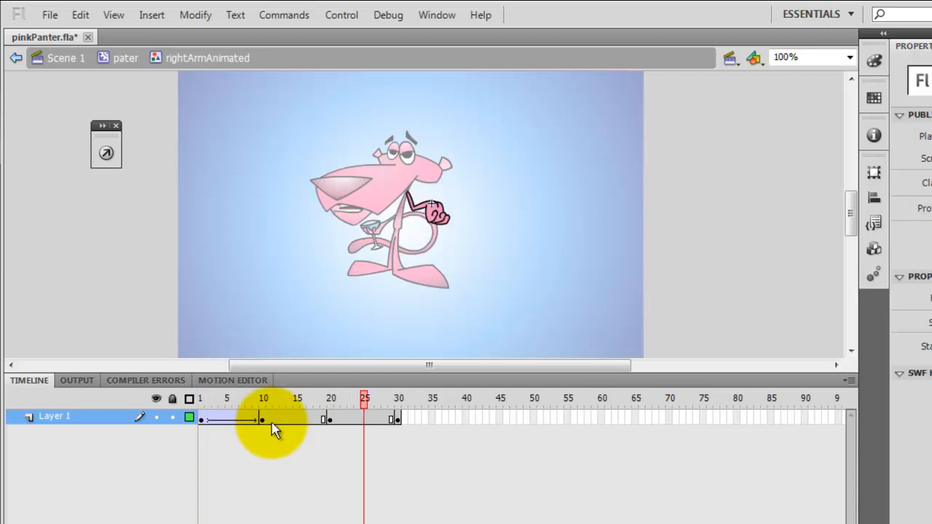
key("Return")
Create classic tweens between frames 10 and 20 and between frames 20 and 30 of the right arm animation, and play it
left_click(286, 427)
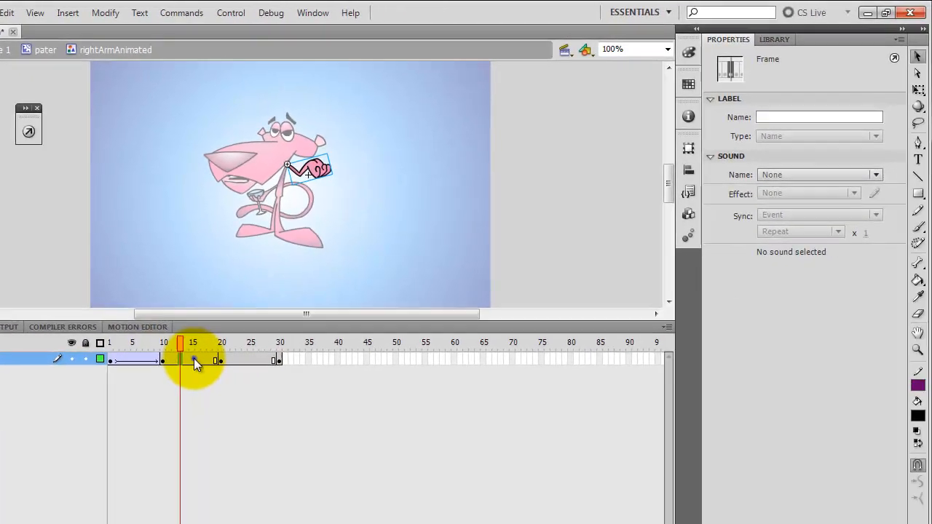
right_click(234, 389)
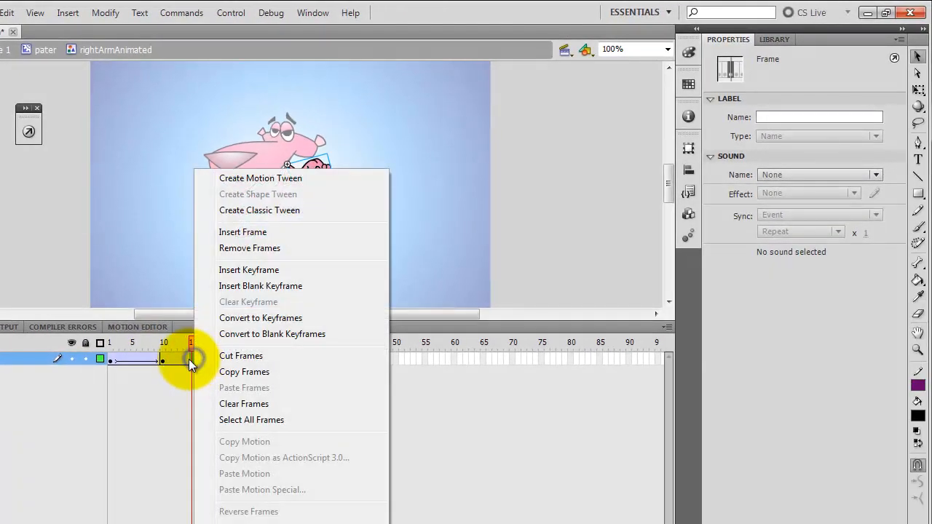
left_click(311, 211)
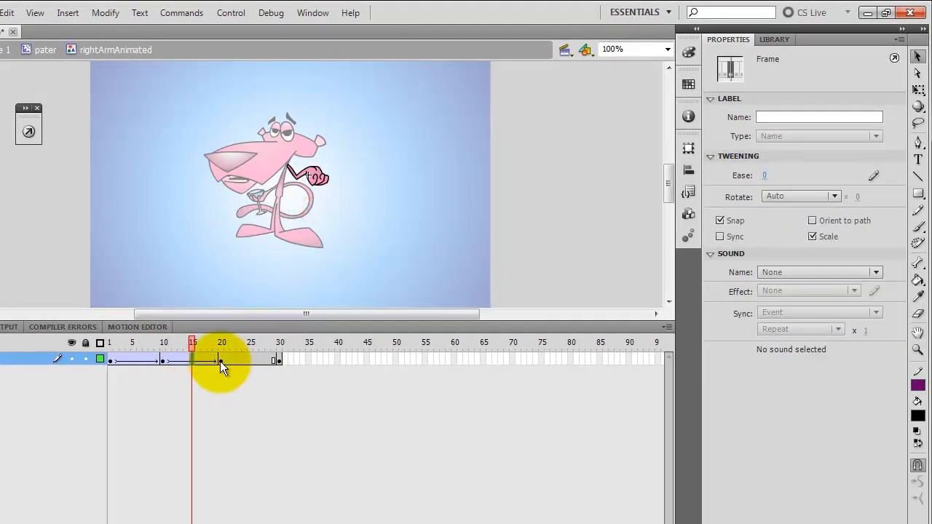
right_click(244, 358)
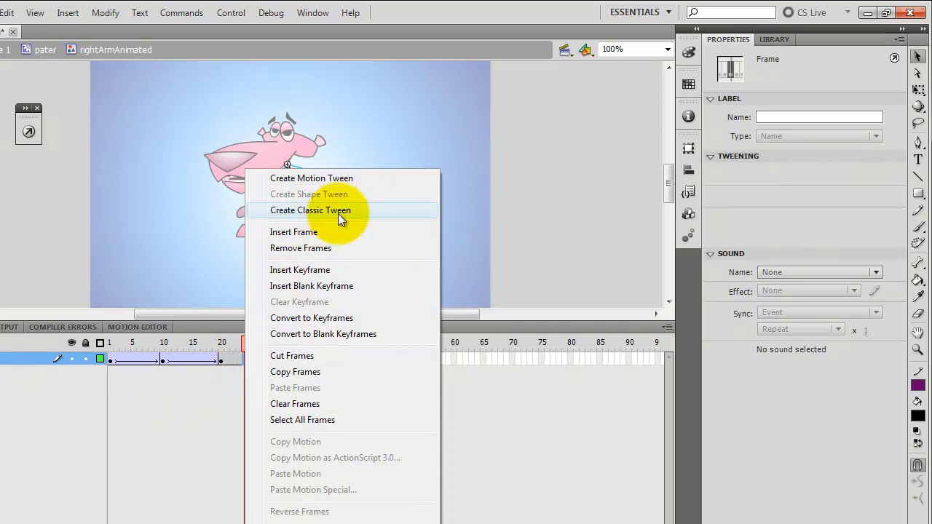
left_click(338, 213)
key("Return")
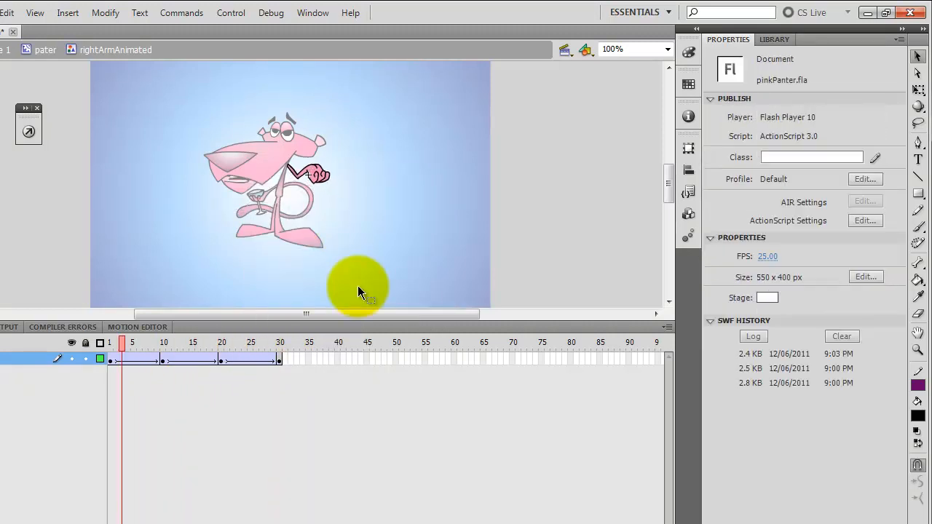
key("Return")
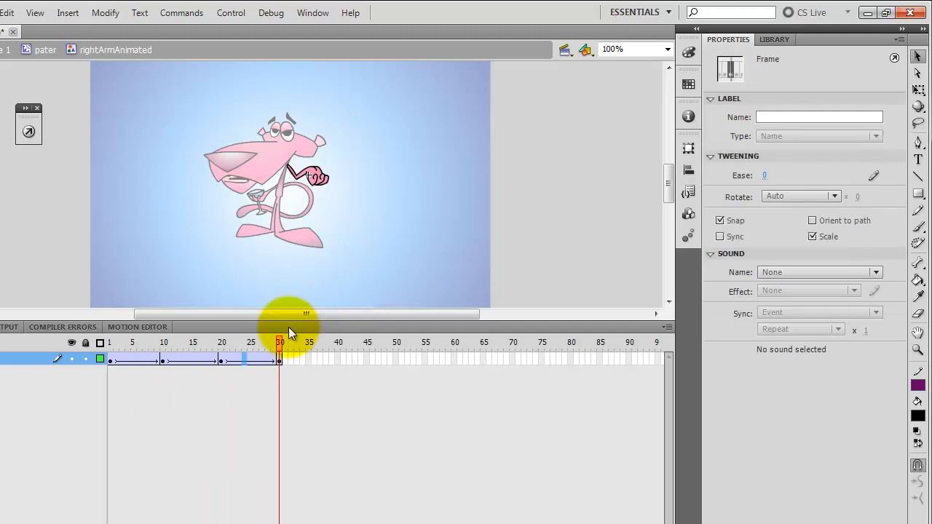
Set the ease of the tween between frames 20 and 30 to 28 out and play the right arm animation
left_click_drag(190, 355, 244, 355)
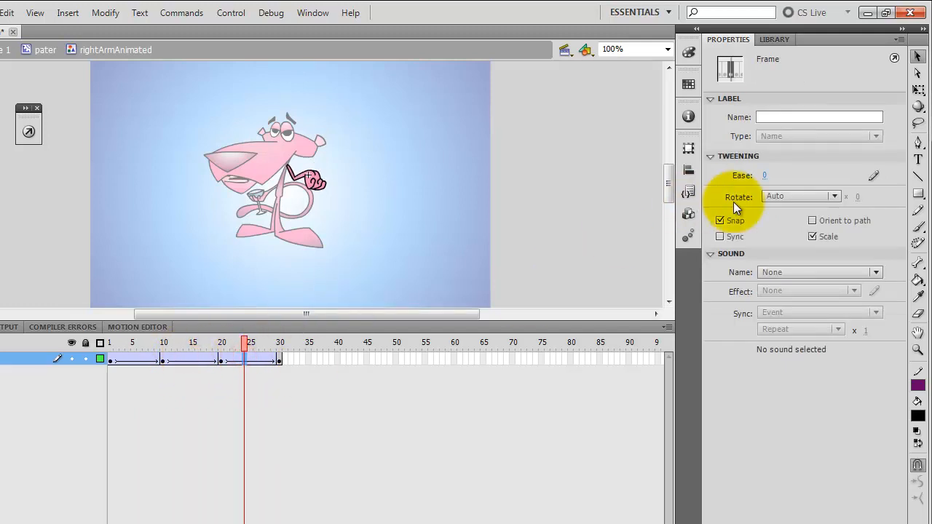
left_click_drag(766, 178, 764, 207)
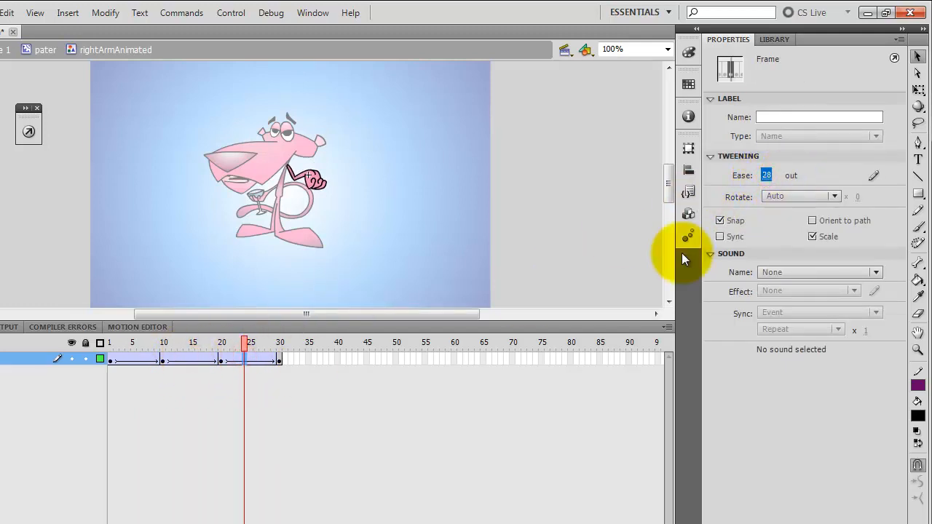
key("Return")
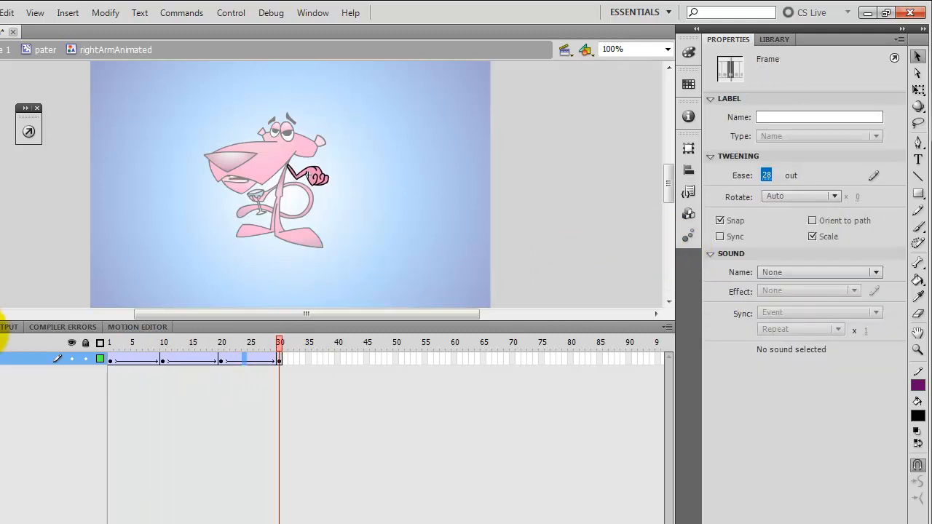
Return to Scene 1, test the movie to watch the arm animation, and close the preview
left_click(4, 49)
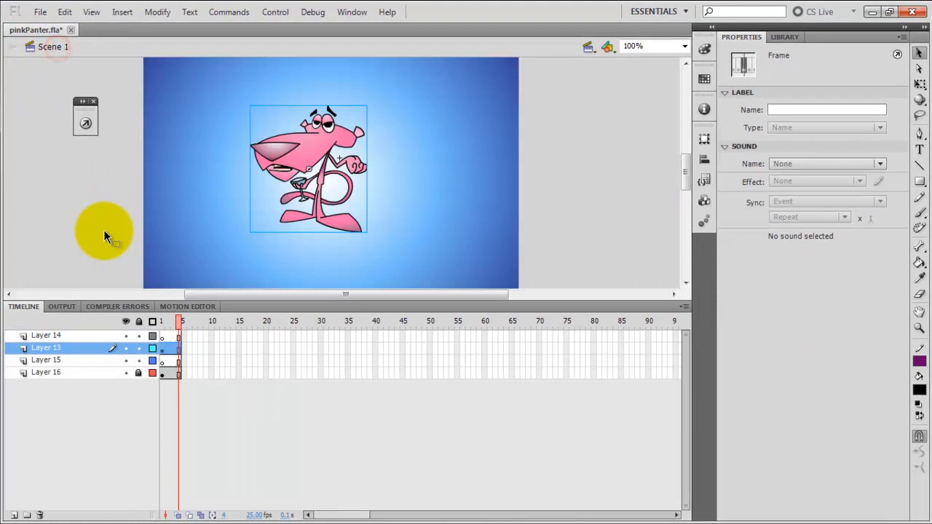
left_click(101, 231)
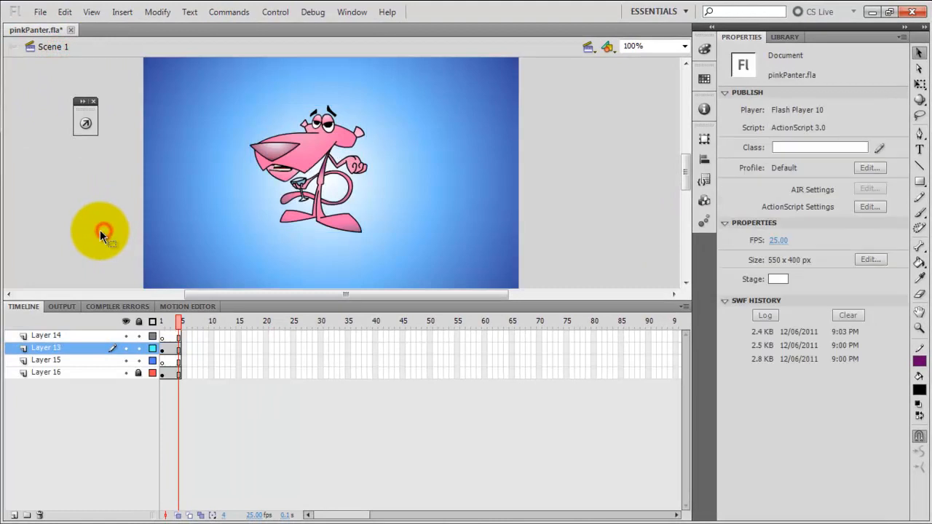
key("ctrl+Return")
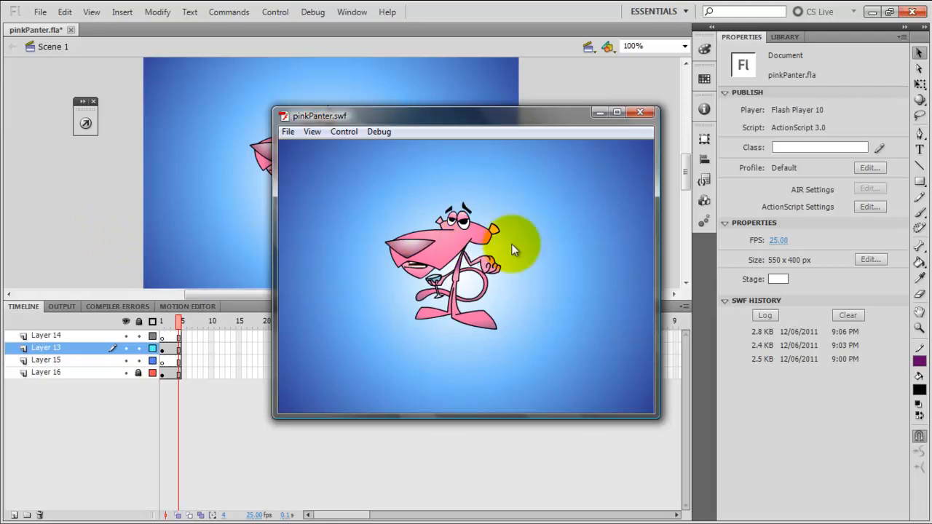
left_click(640, 113)
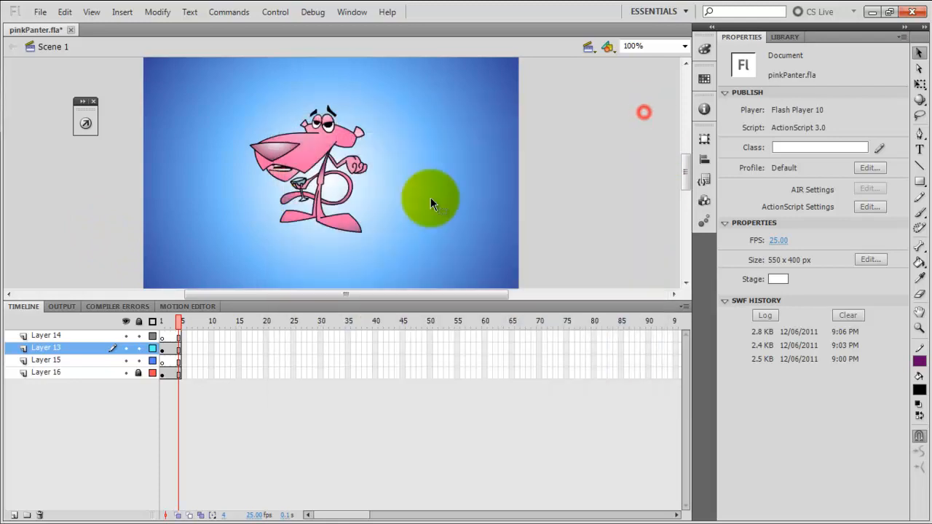
Inside the pater symbol, convert the left arm holding the glass into a Graphic symbol named left_armAnimated
left_click(331, 187)
double_click(323, 145)
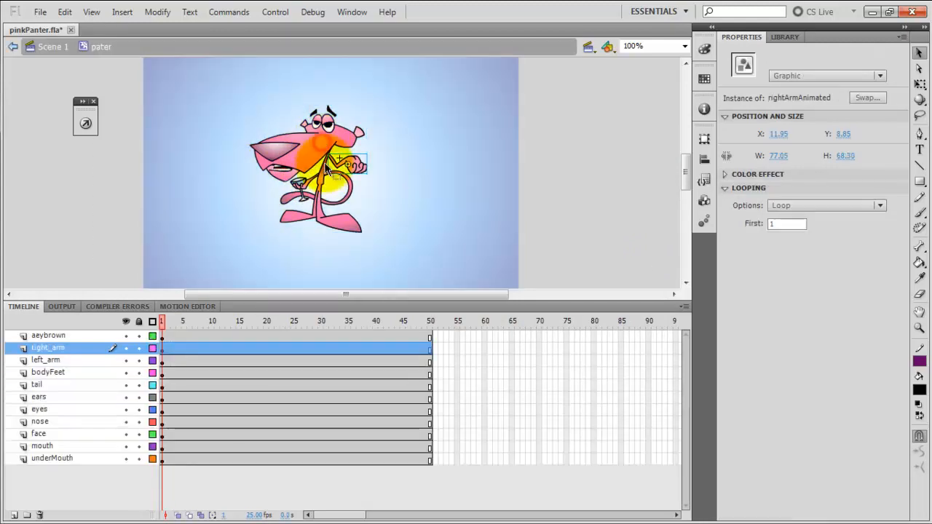
left_click(302, 183)
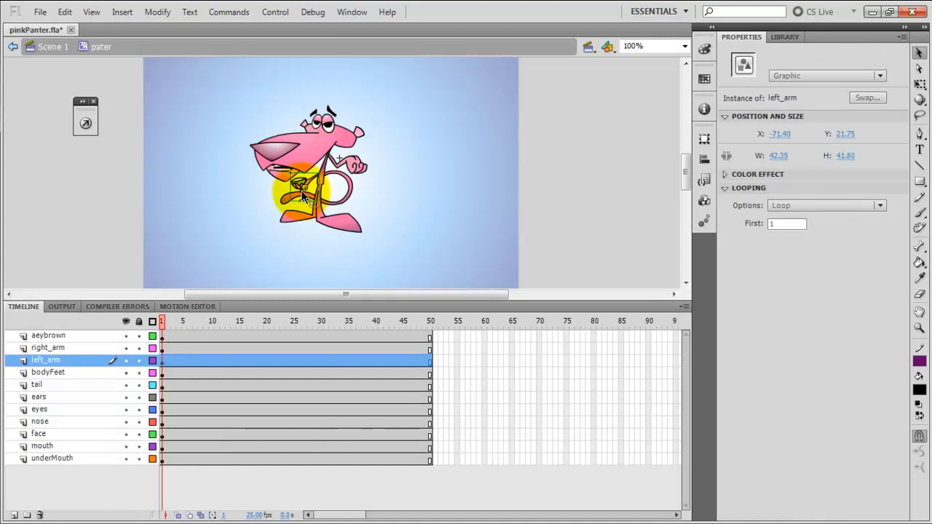
right_click(302, 188)
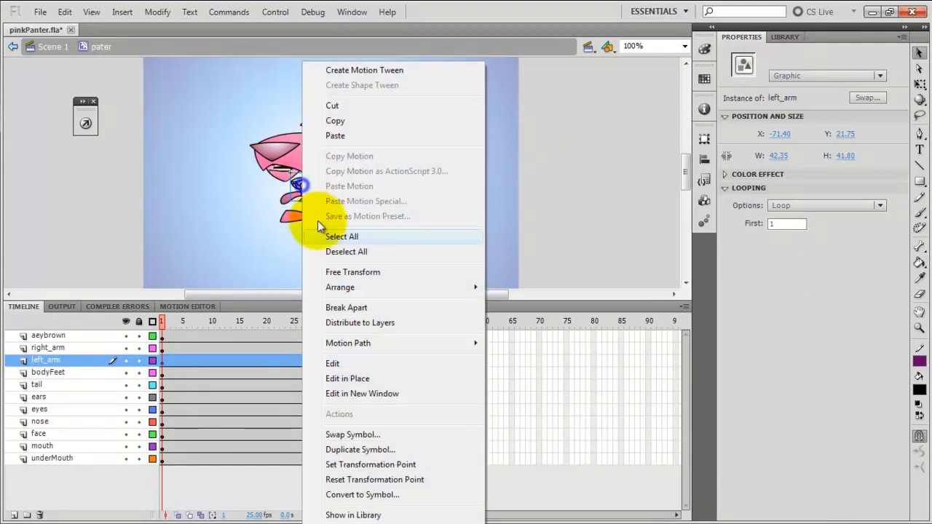
left_click(390, 495)
left_click_drag(428, 66, 501, 69)
type("left_armAnimated")
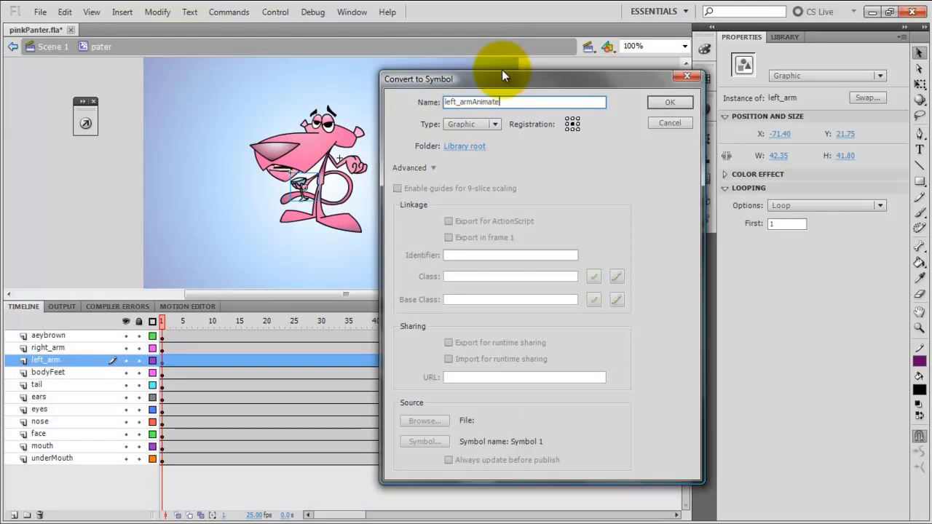
left_click(662, 103)
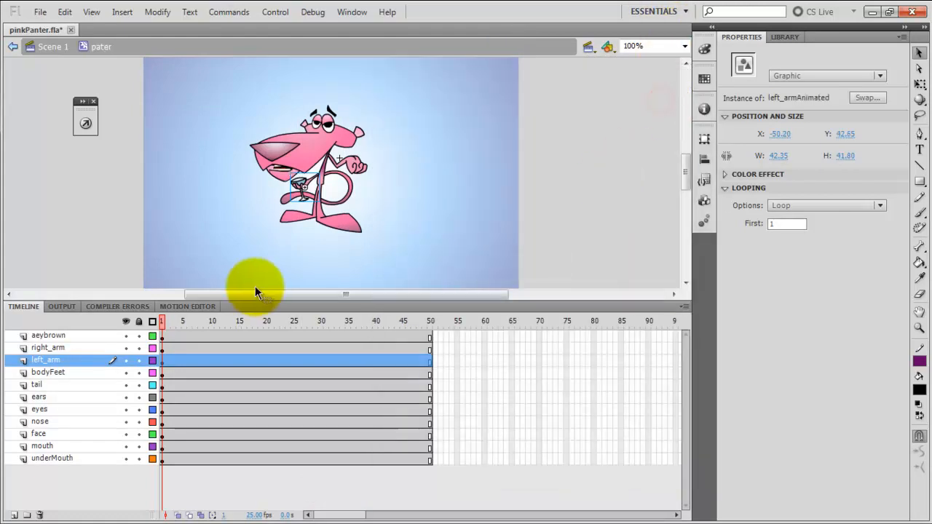
Open the left_armAnimated symbol for editing and insert keyframes at frames 10, 20 and 30
double_click(300, 186)
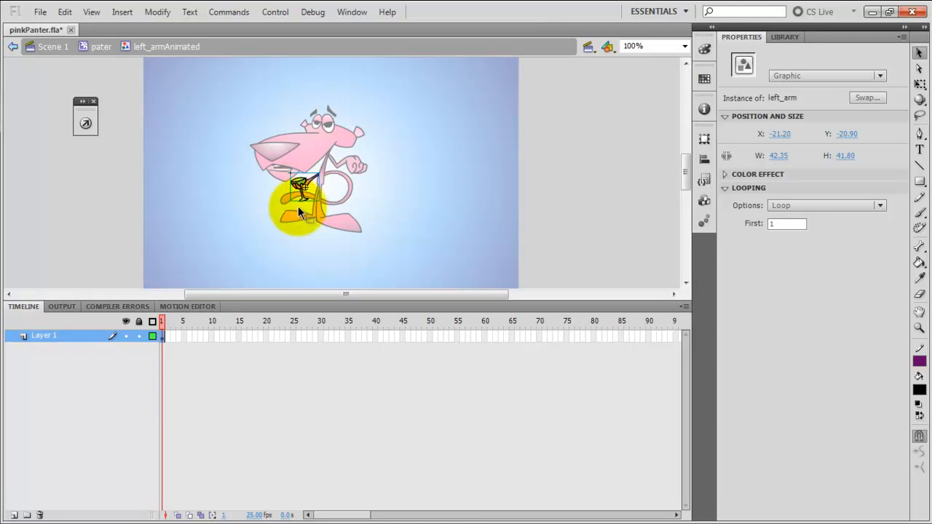
right_click(209, 335)
left_click(294, 254)
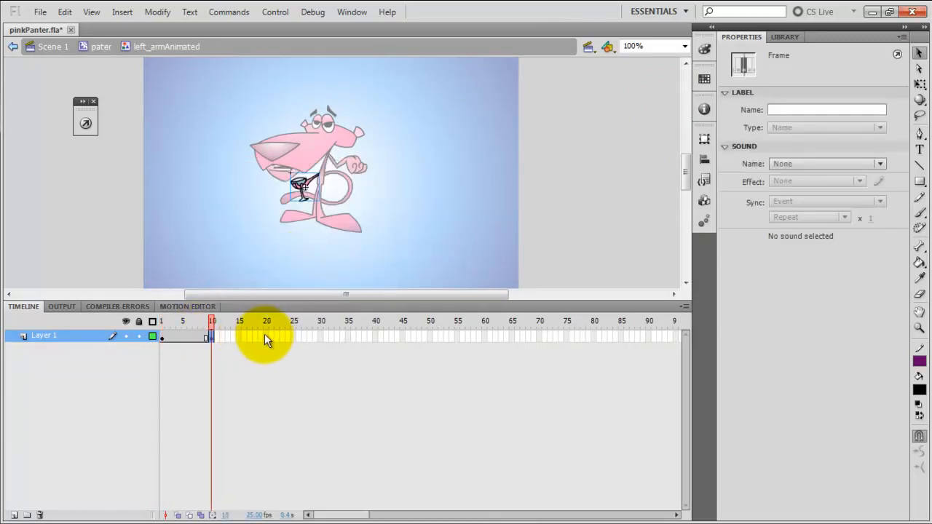
right_click(267, 335)
left_click(346, 252)
right_click(318, 335)
left_click(370, 251)
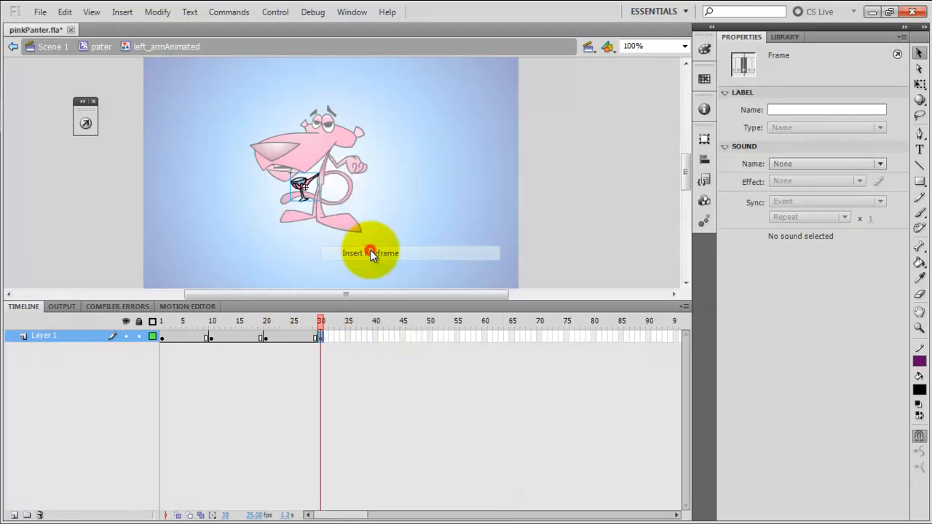
At frame 10, move the left arm's transformation point to its shoulder end and rotate the arm slightly upward with Free Transform
left_click(212, 336)
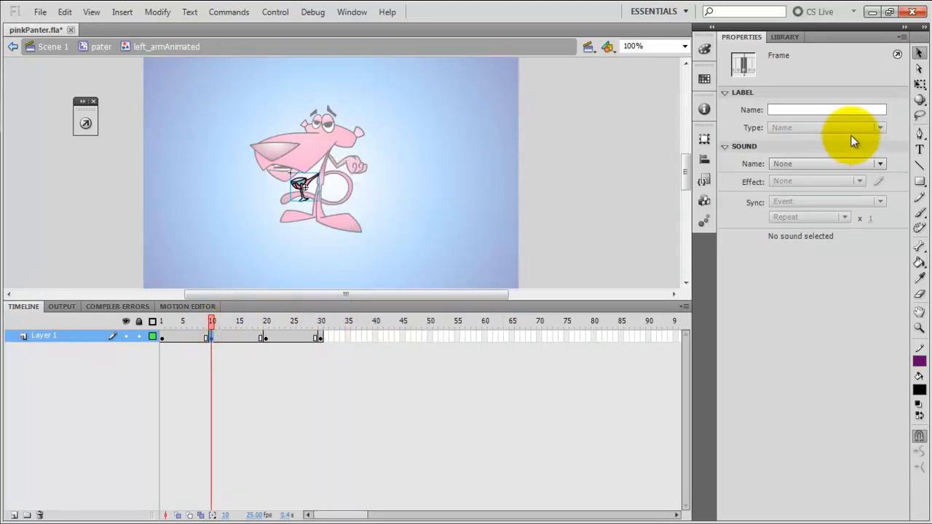
left_click(918, 84)
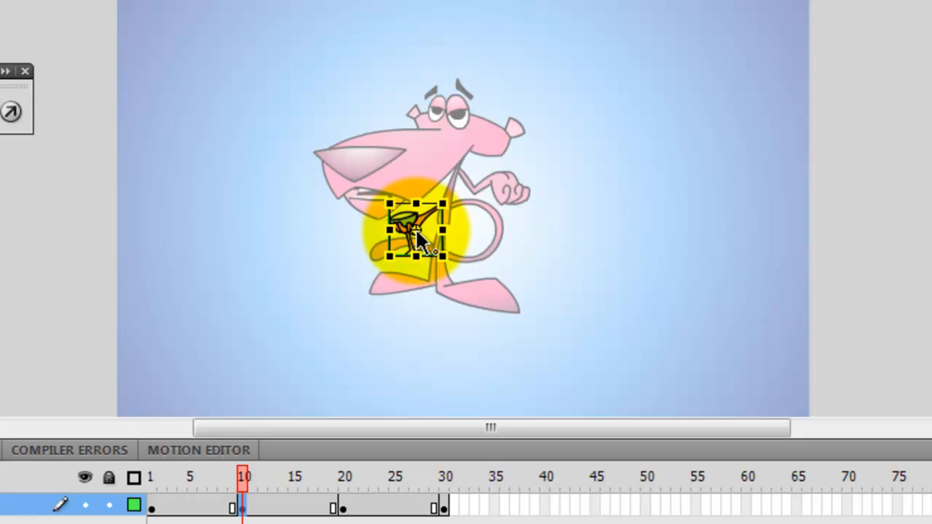
left_click_drag(415, 228, 442, 203)
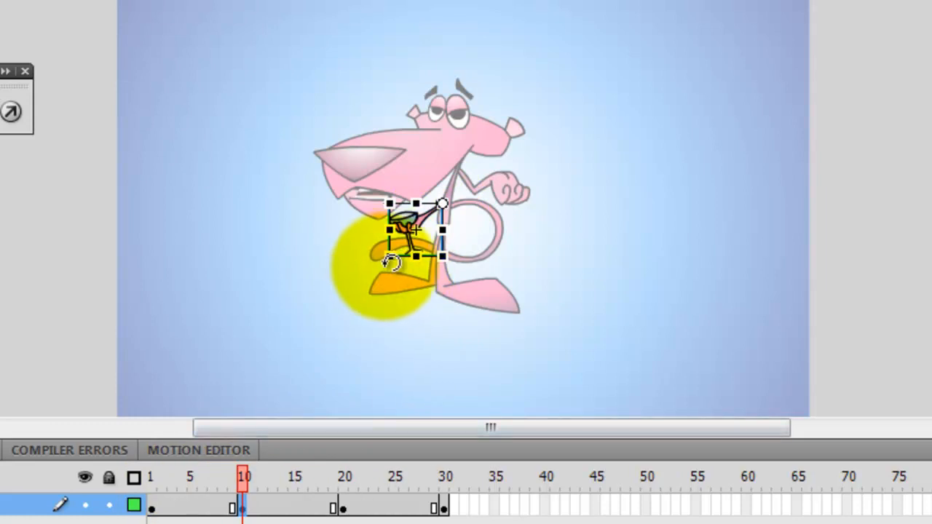
left_click_drag(388, 263, 377, 247)
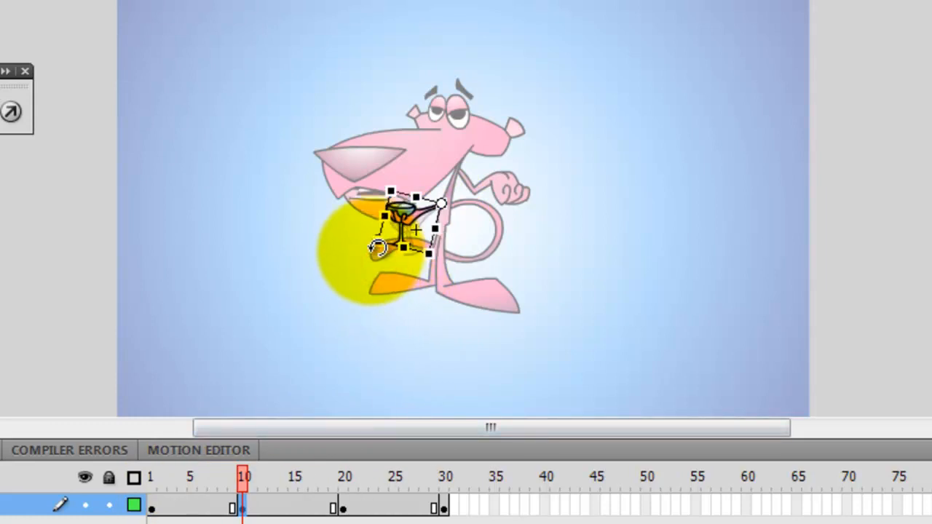
At frame 20, move the left arm's transformation point to its shoulder end and rotate the arm slightly downward
left_click(347, 505)
left_click_drag(415, 230, 446, 205)
left_click_drag(406, 257, 397, 281)
Create classic tweens between the left arm keyframes at frames 1, 10, 20 and 30
left_click(184, 507)
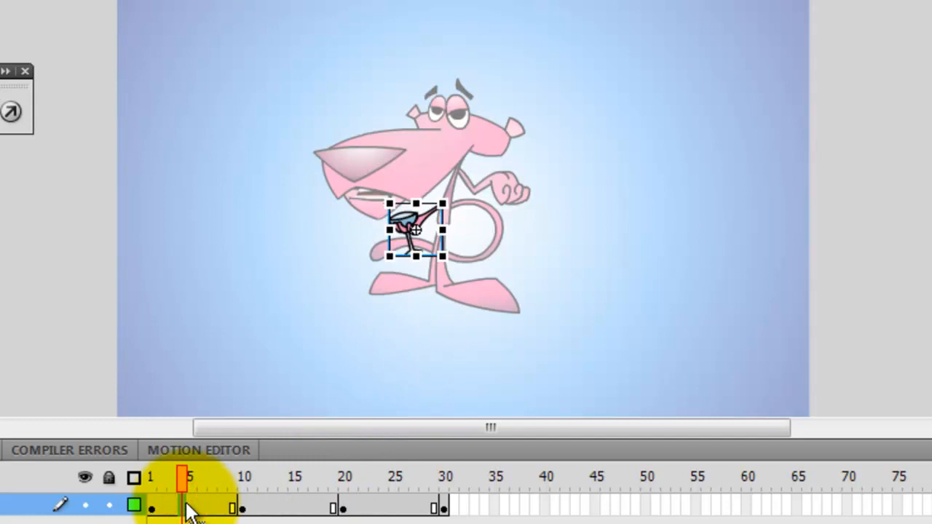
right_click(187, 504)
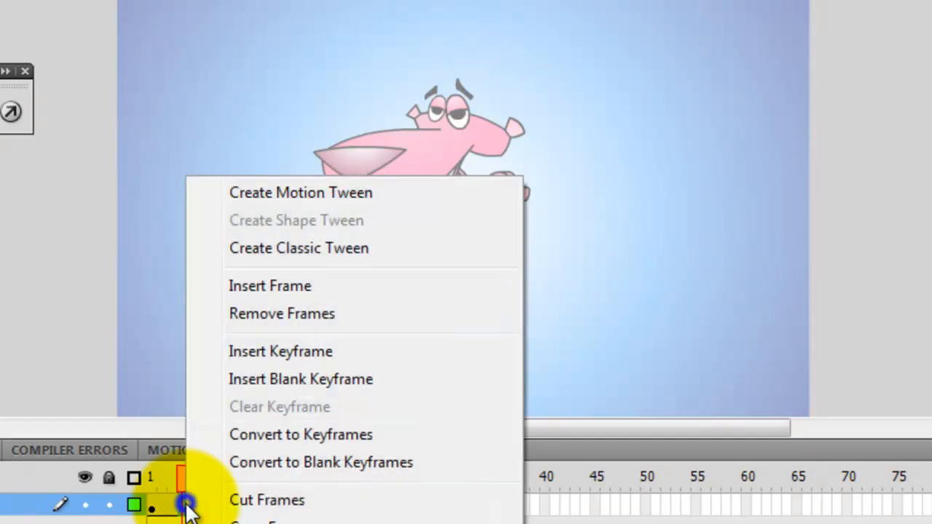
left_click(377, 245)
right_click(289, 505)
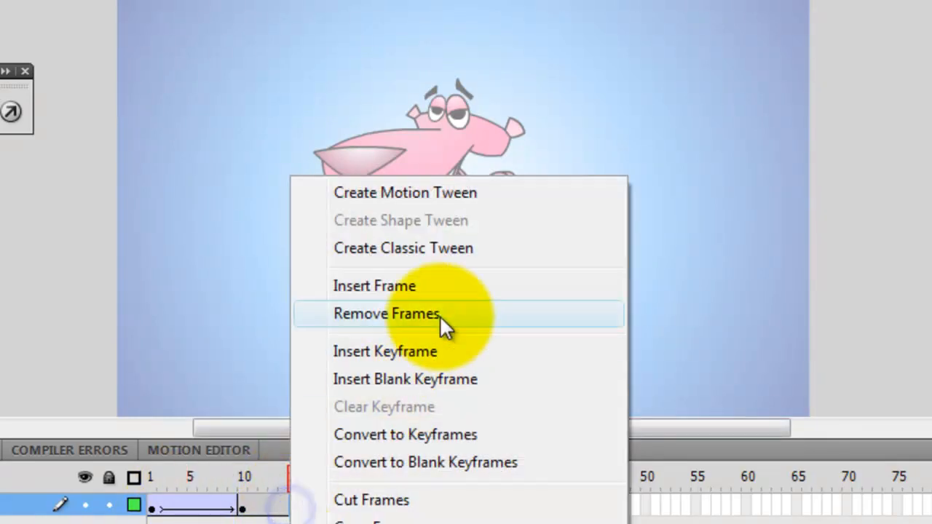
left_click(493, 240)
right_click(362, 504)
left_click(512, 253)
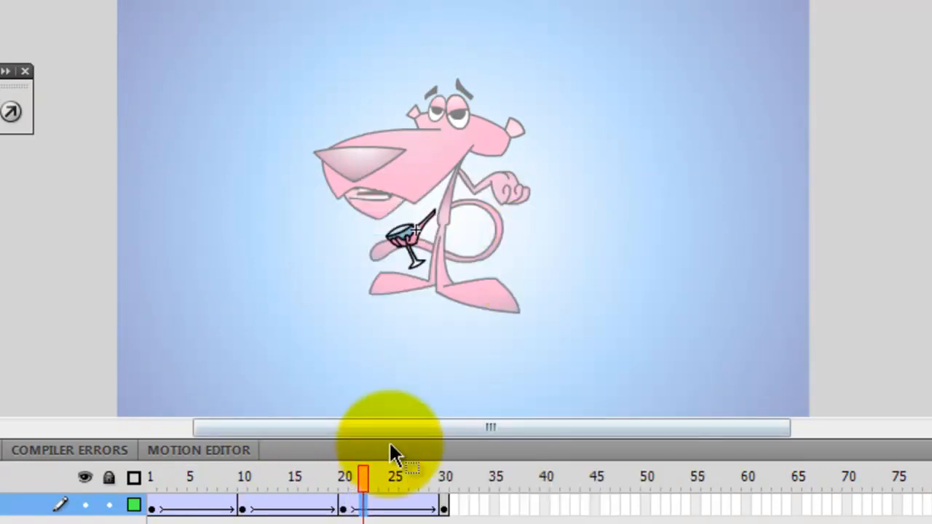
Check the left arm's motion around frame 20 and move its transformation point at frame 1 to the shoulder end
left_click_drag(356, 469, 352, 493)
left_click(343, 508)
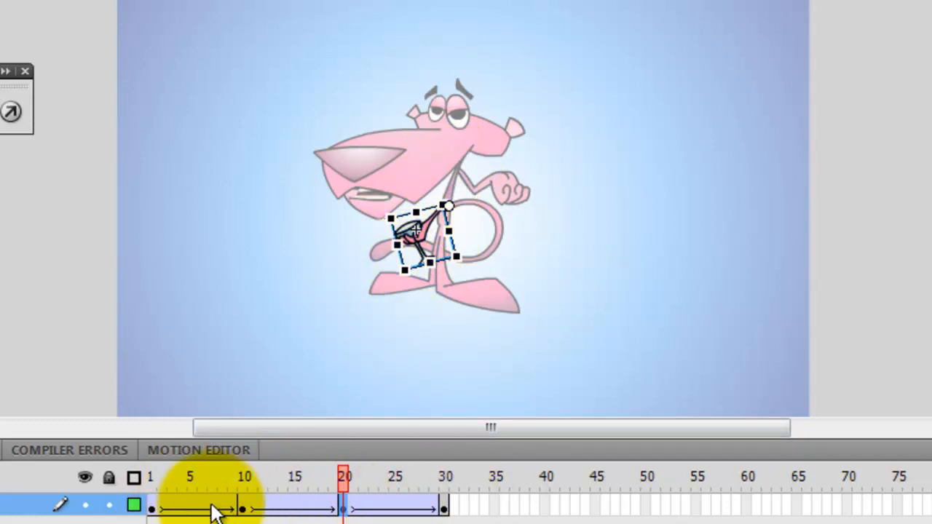
left_click(153, 508)
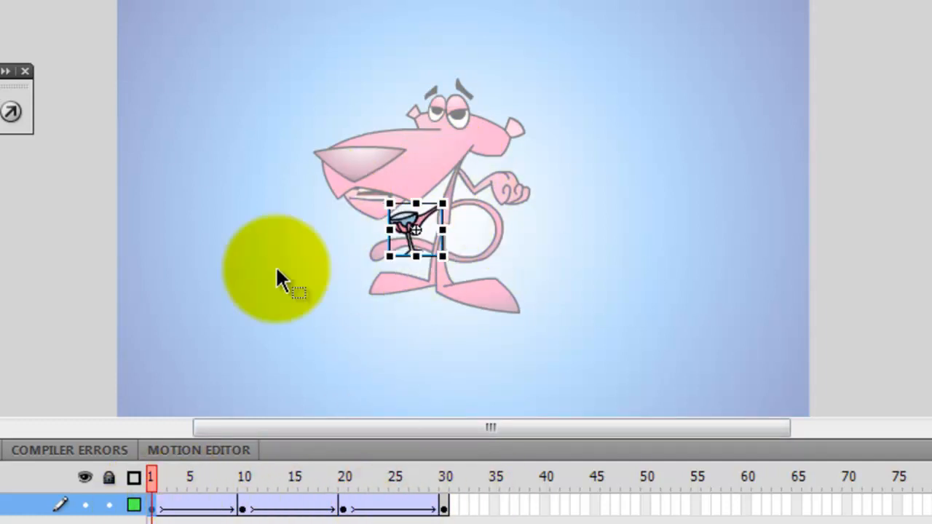
left_click_drag(415, 230, 442, 203)
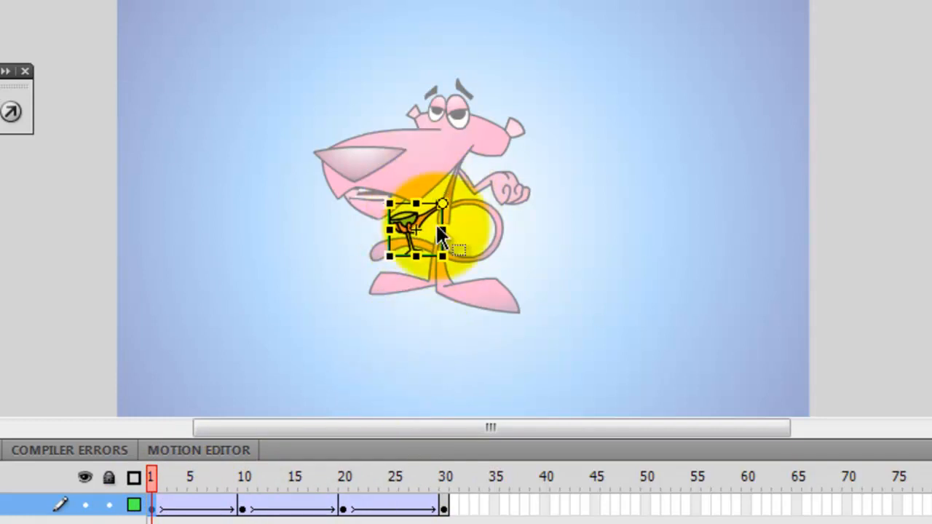
Align the left arm's transformation points at frames 20 and 30 with the shoulder end and play the animation
left_click(243, 509)
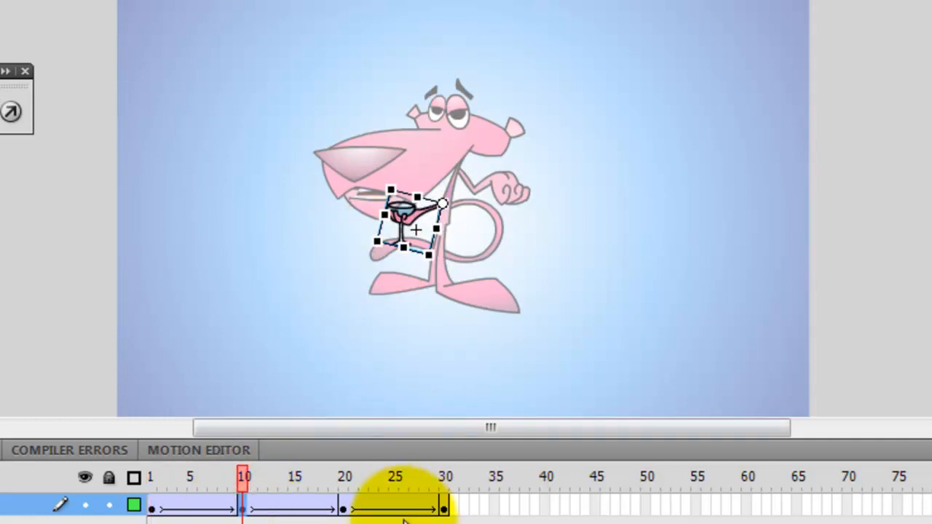
left_click(342, 511)
mouse_move(446, 206)
left_mouse_down()
mouse_move(446, 192)
mouse_move(436, 208)
mouse_move(444, 204)
left_mouse_up()
left_click(444, 505)
left_click(414, 243)
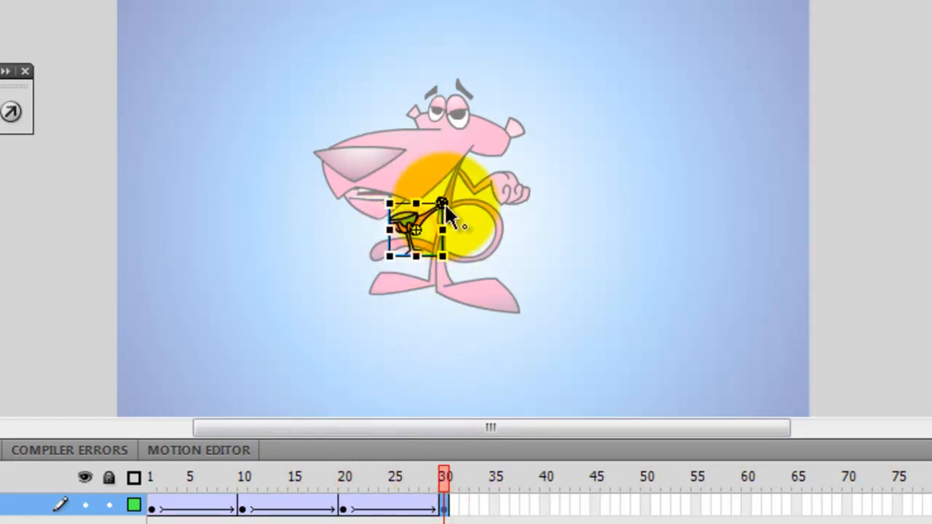
key("Return")
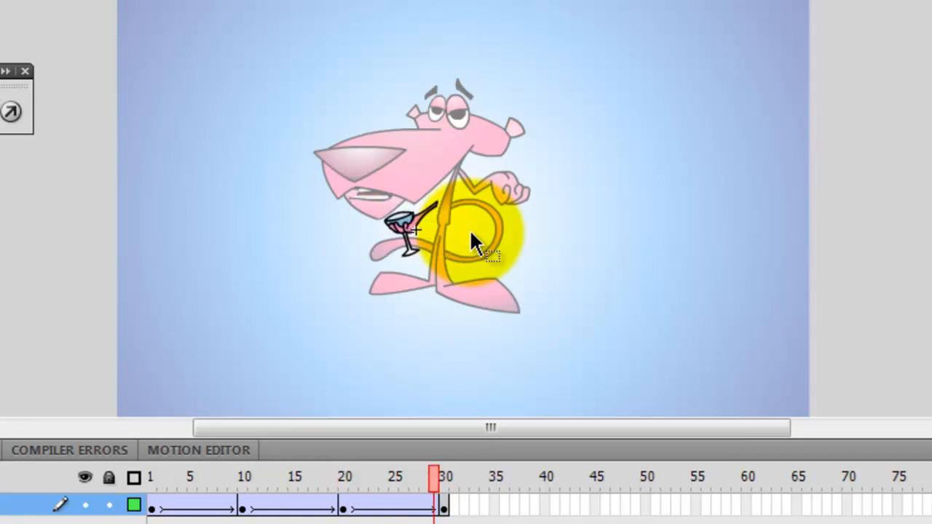
Fine-tune the left arm's transformation point at frame 20 to the shoulder end and play the animation
left_click(344, 510)
mouse_move(441, 208)
left_mouse_down()
mouse_move(450, 217)
mouse_move(443, 209)
left_mouse_up()
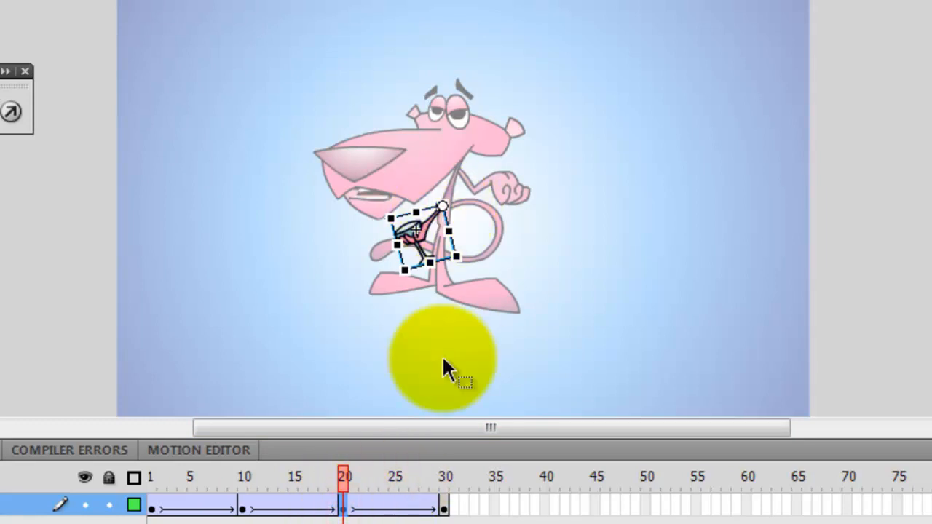
key("Return")
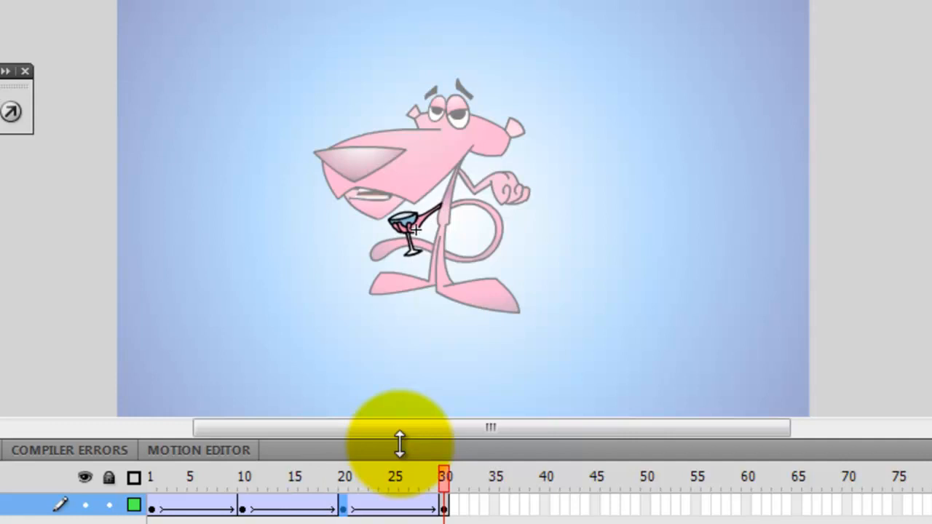
Set the ease of the left arm's first, second and third tweens to 38, 8 and 19 out, and play the animation
left_click(201, 505)
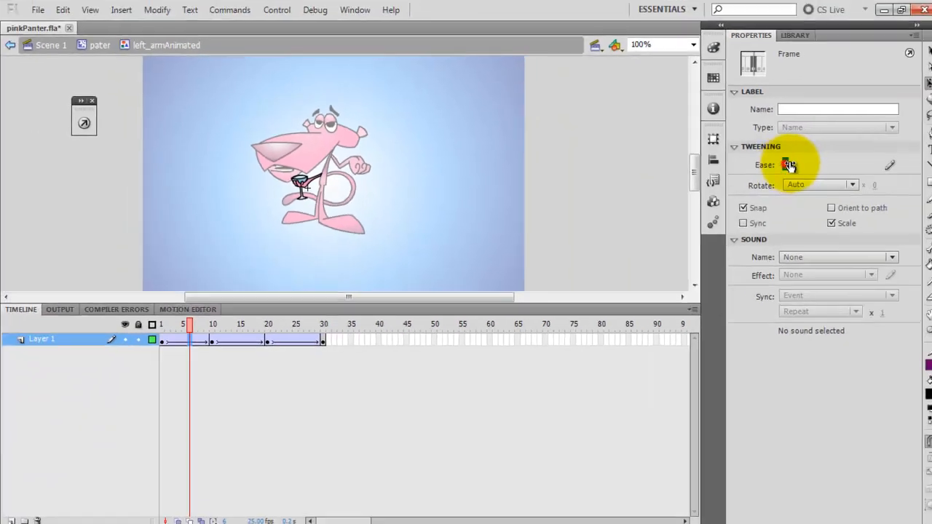
left_click_drag(782, 164, 326, 334)
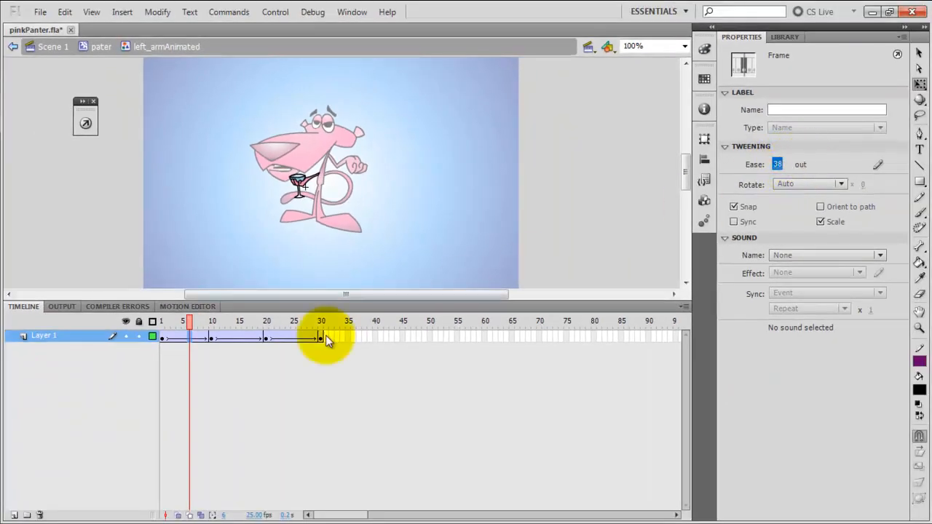
left_click(233, 337)
left_click_drag(780, 167, 405, 322)
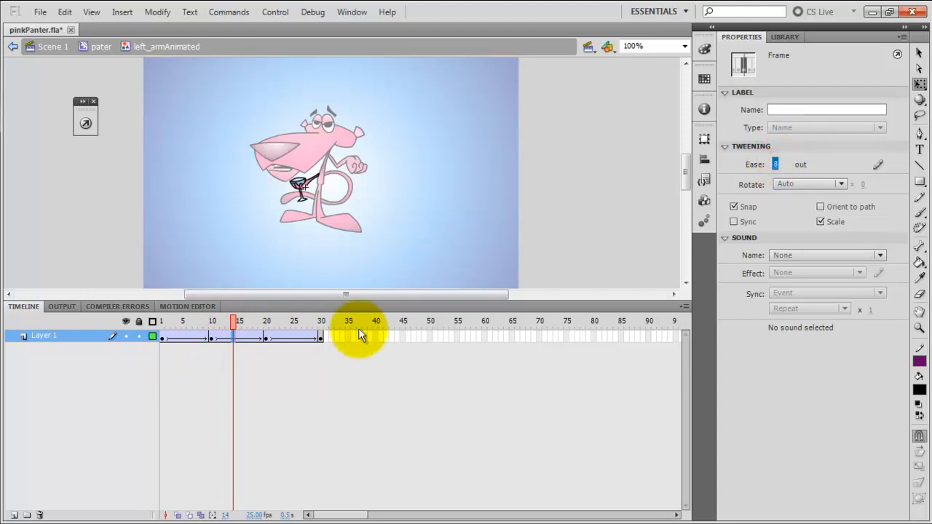
left_click(289, 335)
left_click_drag(777, 165, 794, 169)
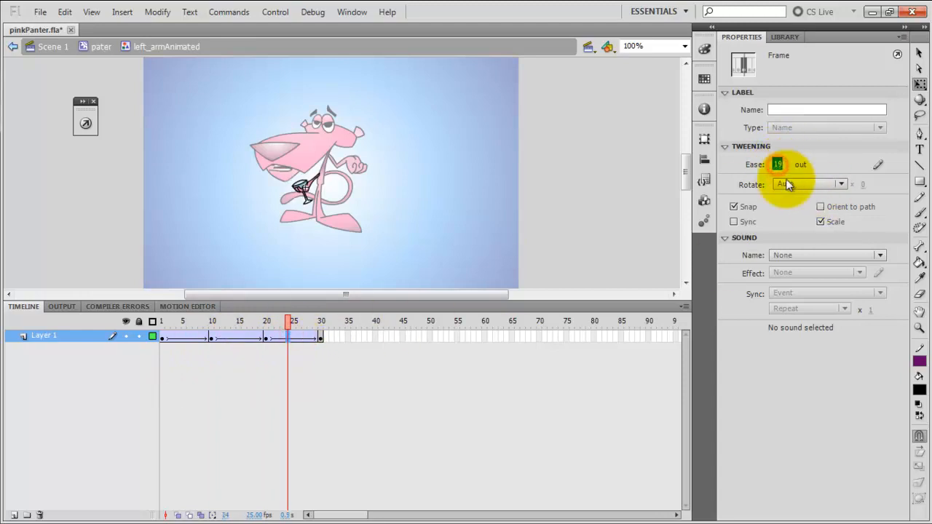
key("Return")
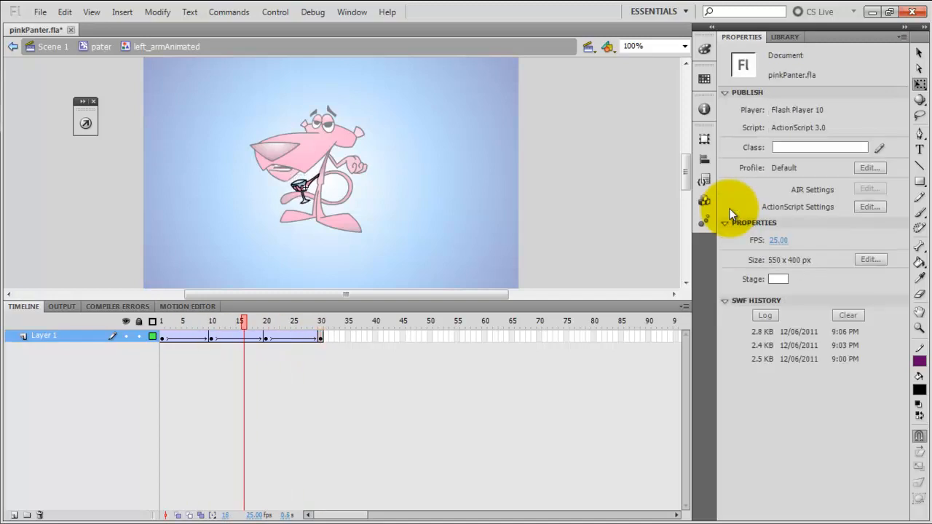
Return to Scene 1 and test the movie to review the eased arm animation
left_click(50, 46)
left_click(57, 186)
key("ctrl+Return")
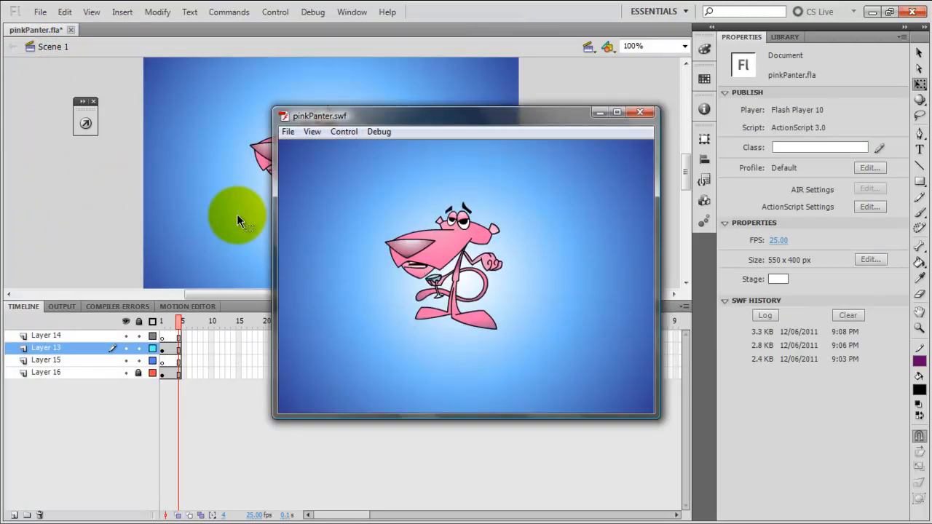
left_click(639, 115)
Inspect the pater movie clip's instance properties and the Graphic and looping settings of the left arm inside it
left_click(319, 143)
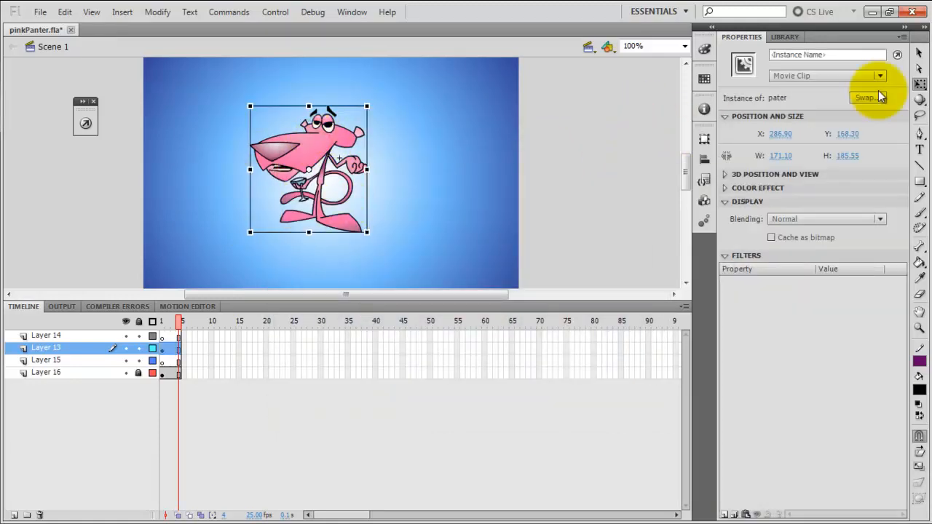
double_click(300, 184)
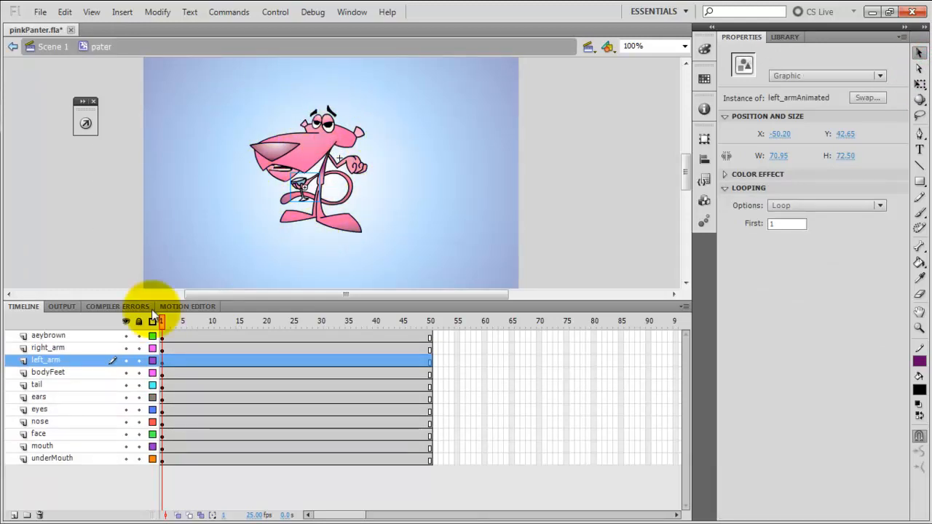
left_click(197, 190)
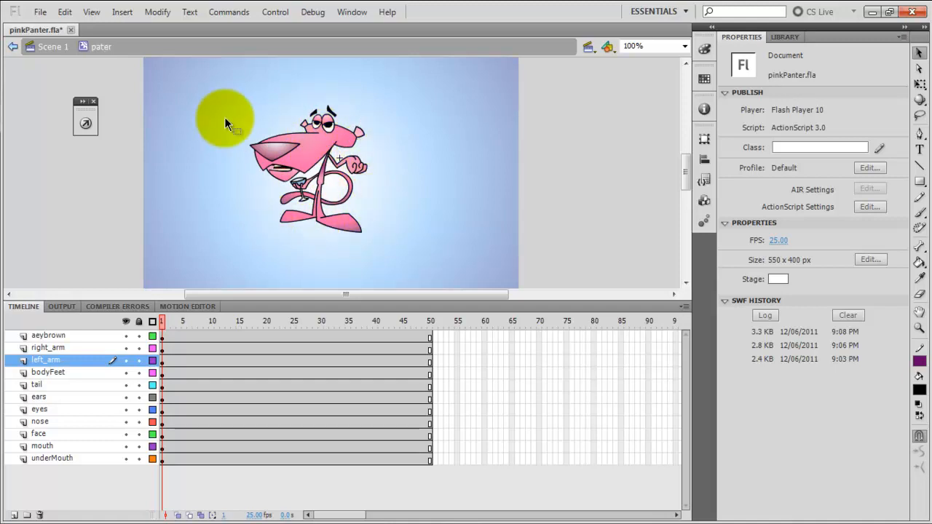
Go back from the pater symbol to the main scene and preview the complete character animation once more
left_click(62, 51)
left_click(191, 95)
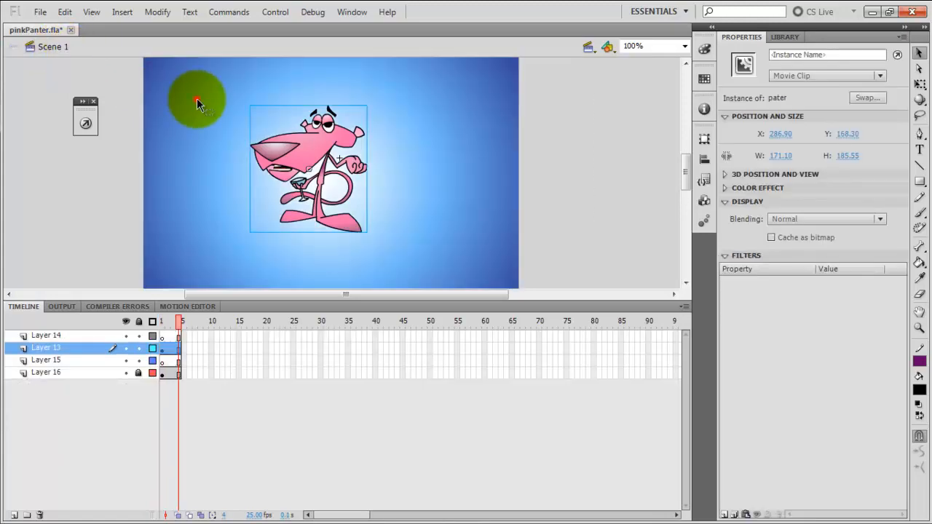
key("ctrl+Return")
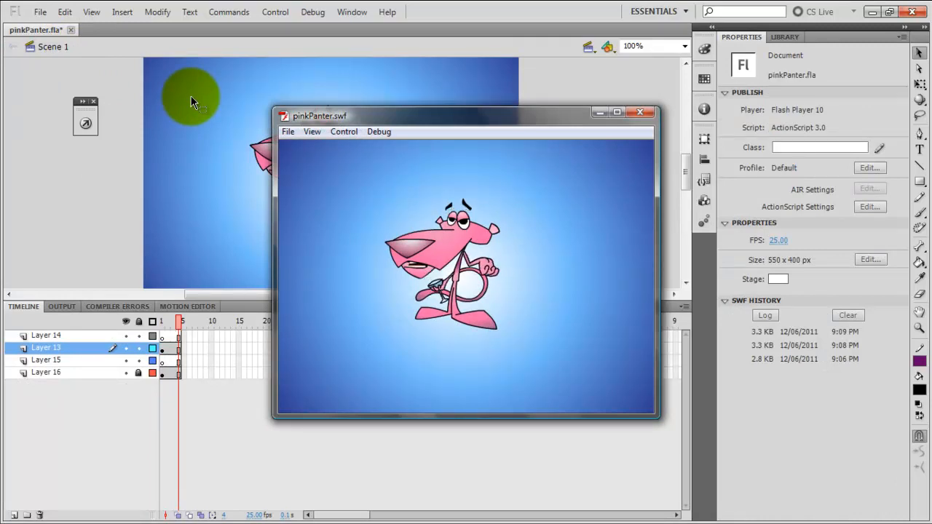
left_click(642, 112)
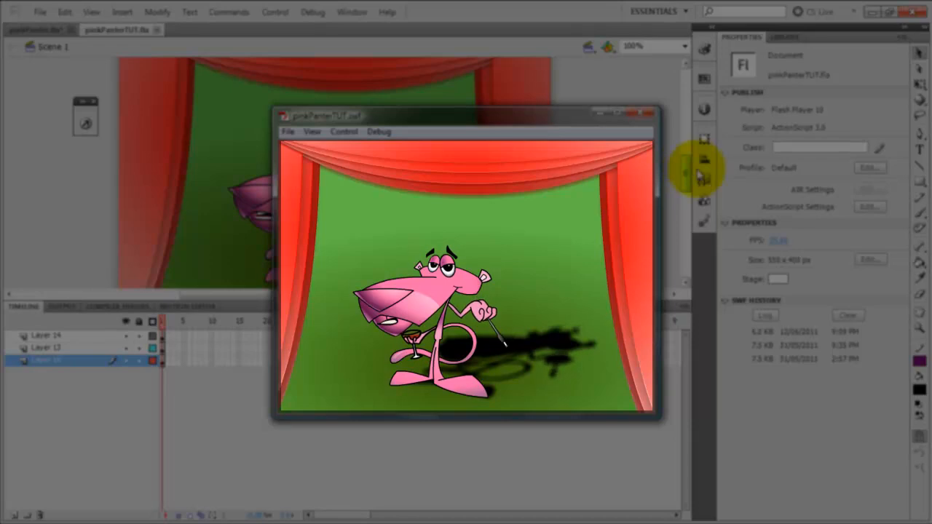
left_click(424, 262)
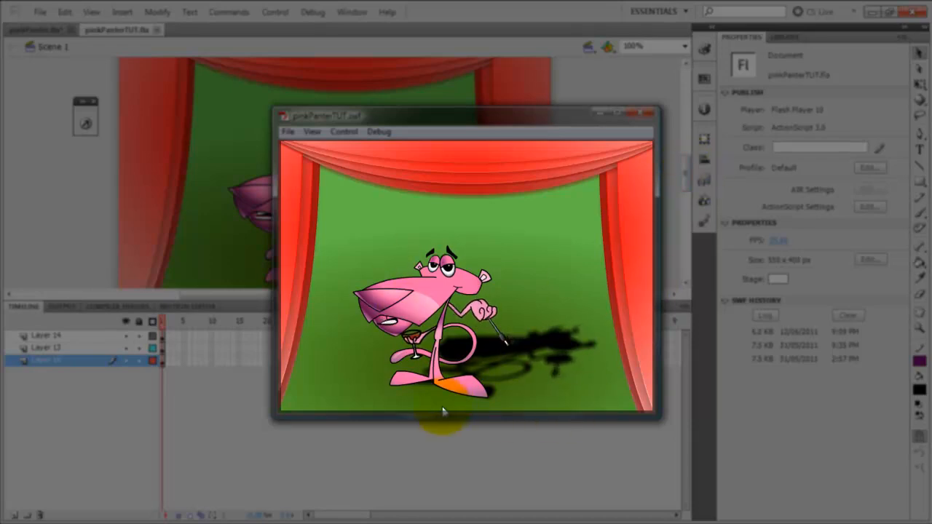